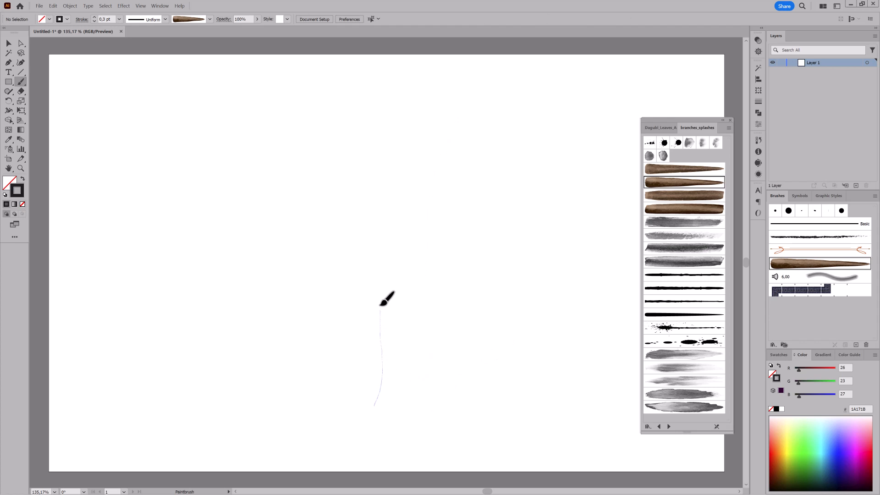
Paint a curved stem about 27 mm wide and 129 mm tall with the tapered brown branch brush and expand its appearance
{"action": "left_click_drag", "start_coordinate": [429, 150], "coordinate": [429, 151]}
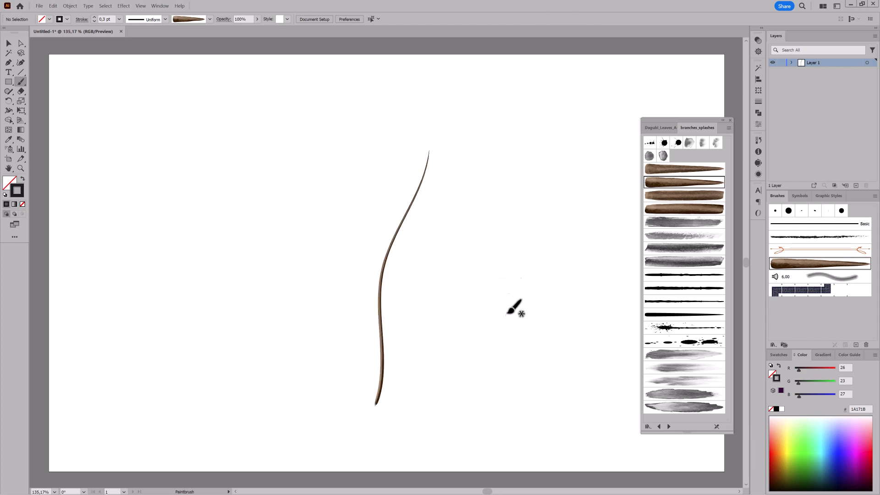
{"action": "left_click", "coordinate": [387, 392], "text": "ctrl"}
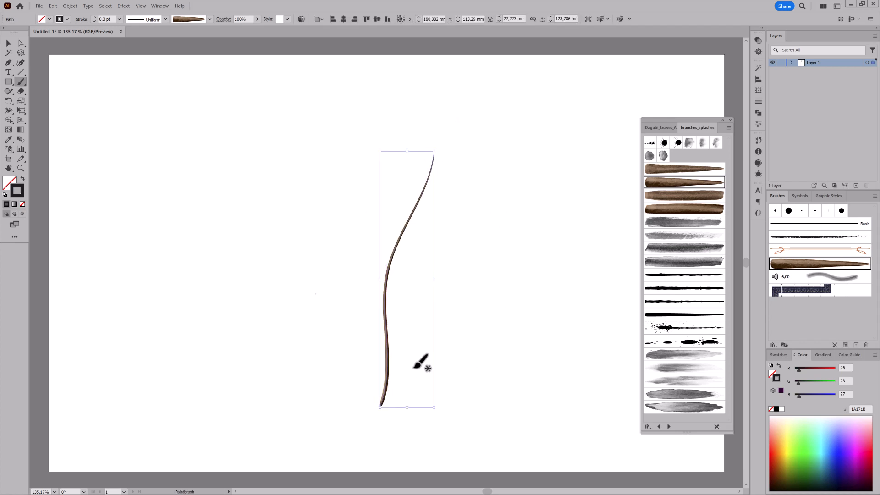
{"action": "left_click", "coordinate": [71, 7]}
{"action": "left_click", "coordinate": [87, 95]}
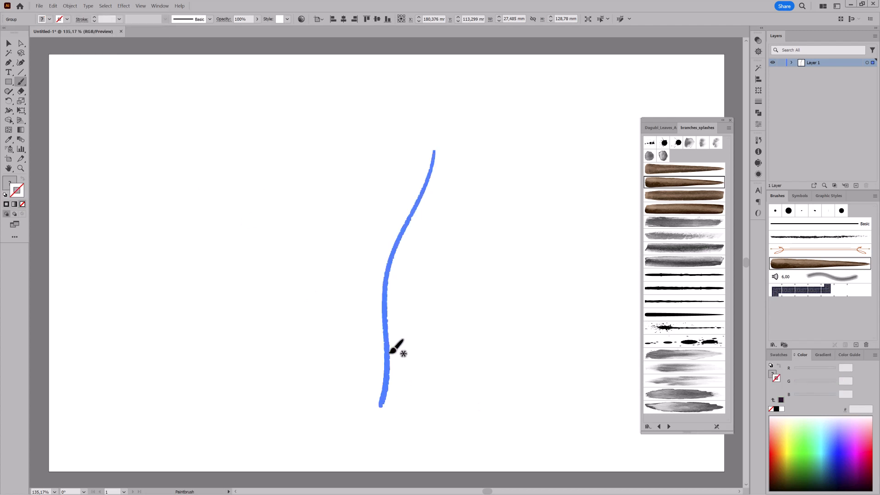
Activate the Warp tool and switch off Detail in its options
{"action": "left_click_drag", "start_coordinate": [388, 332], "coordinate": [428, 357]}
{"action": "left_click_drag", "start_coordinate": [427, 354], "coordinate": [458, 346]}
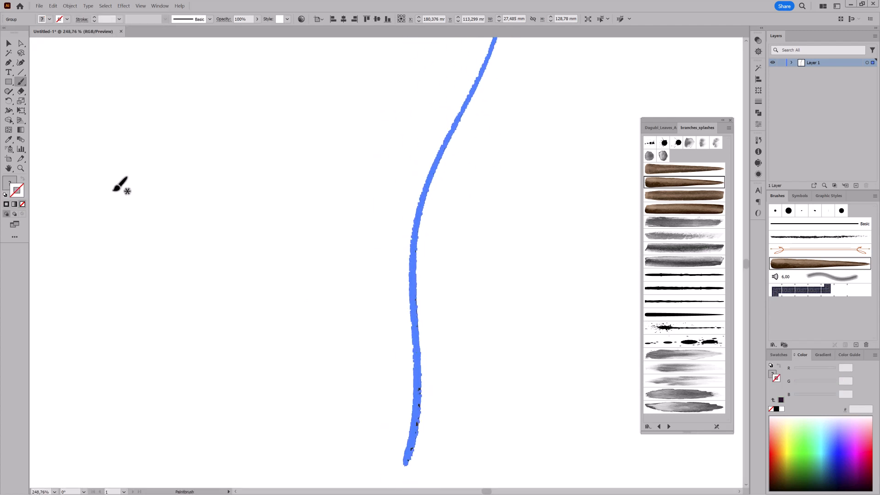
{"action": "right_click", "coordinate": [8, 111]}
{"action": "left_click", "coordinate": [26, 120]}
{"action": "double_click", "coordinate": [9, 111]}
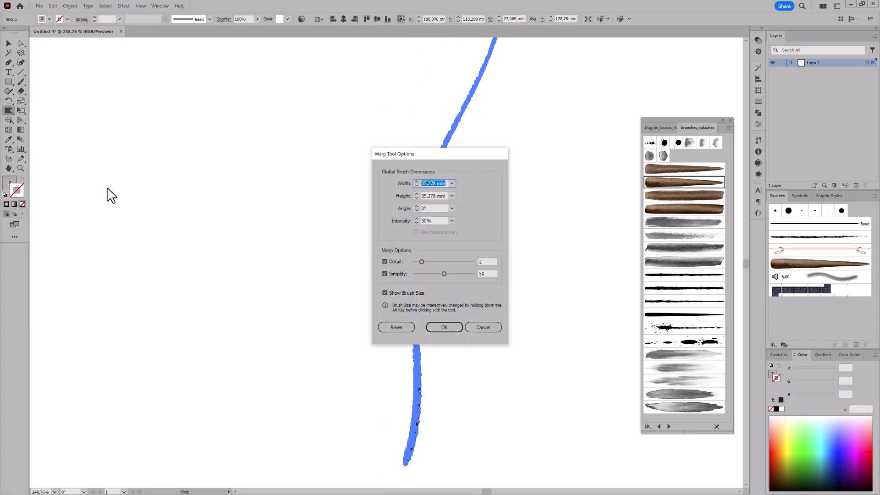
{"action": "left_click", "coordinate": [385, 262]}
{"action": "left_click", "coordinate": [444, 328]}
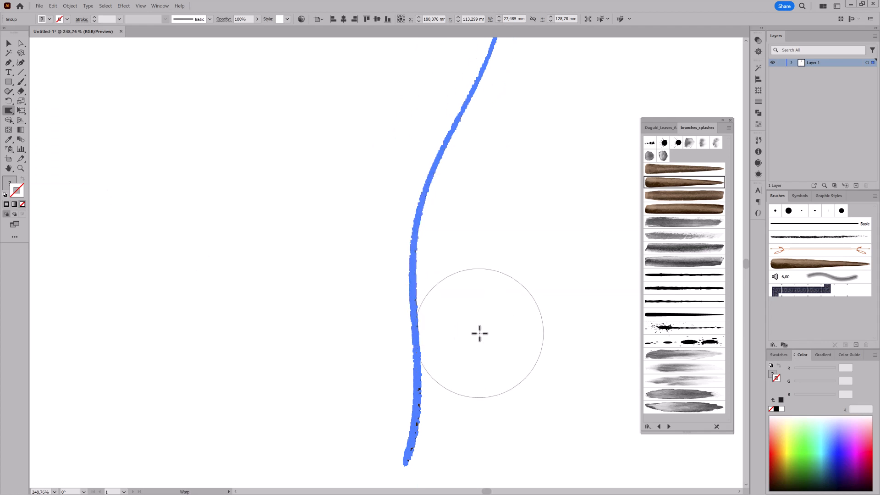
Deselect the stem and warp small irregular bends along its length with a smaller Warp brush
{"action": "left_click", "coordinate": [106, 5]}
{"action": "left_click", "coordinate": [115, 35]}
{"action": "left_click_drag", "start_coordinate": [474, 366], "coordinate": [438, 375]}
{"action": "mouse_move", "coordinate": [505, 307]}
{"action": "left_mouse_down"}
{"action": "mouse_move", "coordinate": [476, 323]}
{"action": "mouse_move", "coordinate": [474, 338]}
{"action": "left_mouse_up"}
{"action": "mouse_move", "coordinate": [435, 408]}
{"action": "left_mouse_down"}
{"action": "mouse_move", "coordinate": [420, 417]}
{"action": "mouse_move", "coordinate": [426, 391]}
{"action": "mouse_move", "coordinate": [397, 393]}
{"action": "mouse_move", "coordinate": [414, 333]}
{"action": "mouse_move", "coordinate": [393, 332]}
{"action": "mouse_move", "coordinate": [404, 263]}
{"action": "mouse_move", "coordinate": [399, 247]}
{"action": "mouse_move", "coordinate": [440, 183]}
{"action": "mouse_move", "coordinate": [409, 208]}
{"action": "mouse_move", "coordinate": [483, 78]}
{"action": "mouse_move", "coordinate": [483, 133]}
{"action": "left_mouse_up"}
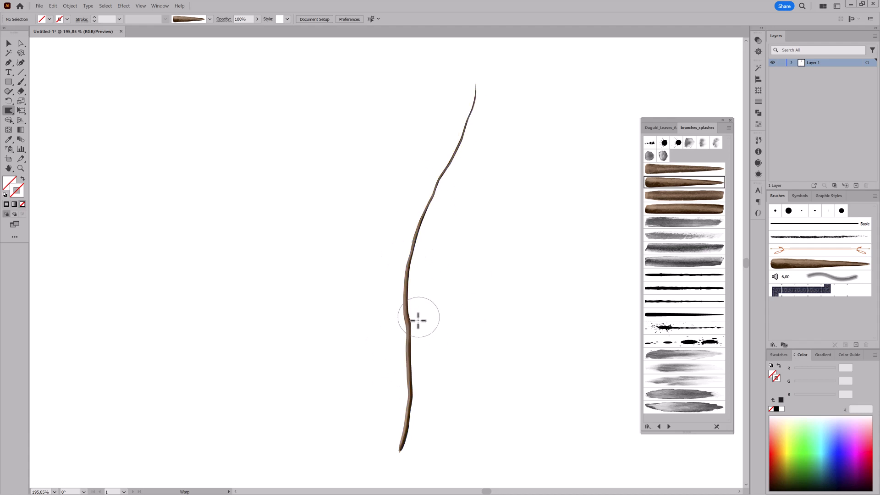
{"action": "left_click_drag", "start_coordinate": [418, 320], "coordinate": [417, 327]}
{"action": "mouse_move", "coordinate": [412, 449]}
{"action": "left_mouse_down"}
{"action": "mouse_move", "coordinate": [391, 432]}
{"action": "mouse_move", "coordinate": [419, 374]}
{"action": "mouse_move", "coordinate": [422, 397]}
{"action": "left_mouse_up"}
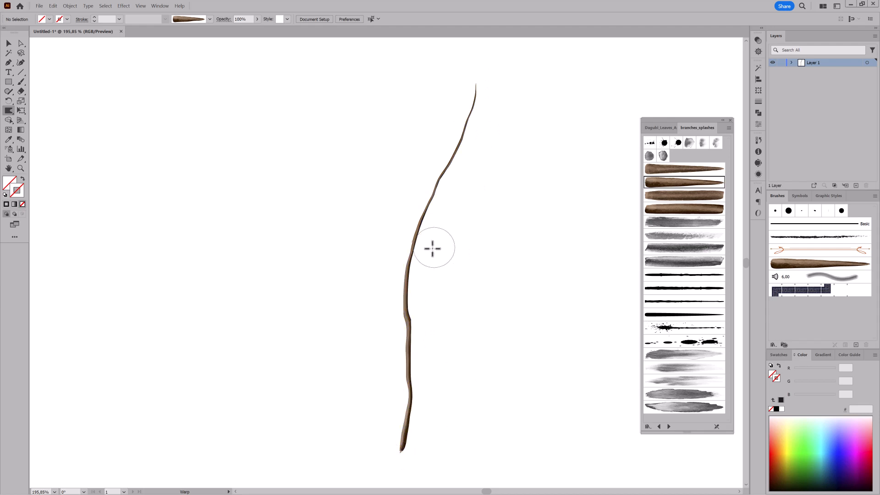
{"action": "mouse_move", "coordinate": [431, 248]}
{"action": "left_mouse_down"}
{"action": "mouse_move", "coordinate": [399, 238]}
{"action": "mouse_move", "coordinate": [419, 252]}
{"action": "left_mouse_up"}
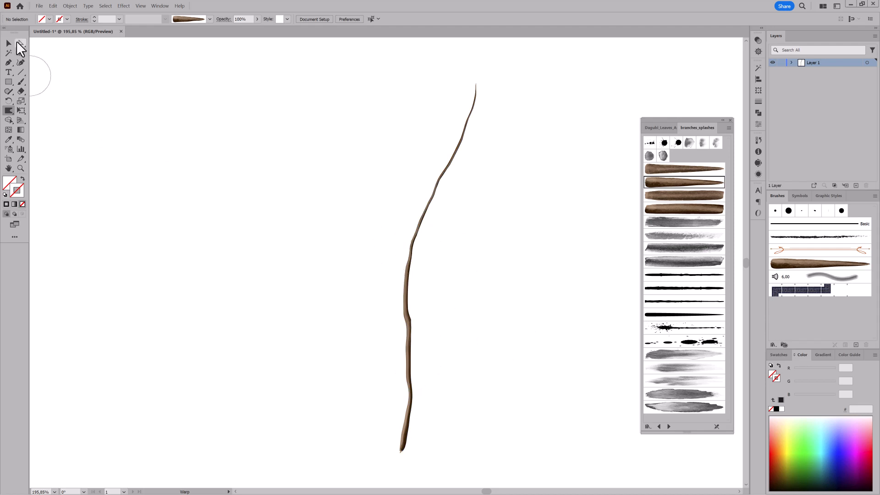
Paint a leaf at the stem's tip with the first long art brush of the Dagubi_Leaves_Autumn_05_Big library and scale it down slightly
{"action": "left_click", "coordinate": [20, 81]}
{"action": "left_click", "coordinate": [662, 127]}
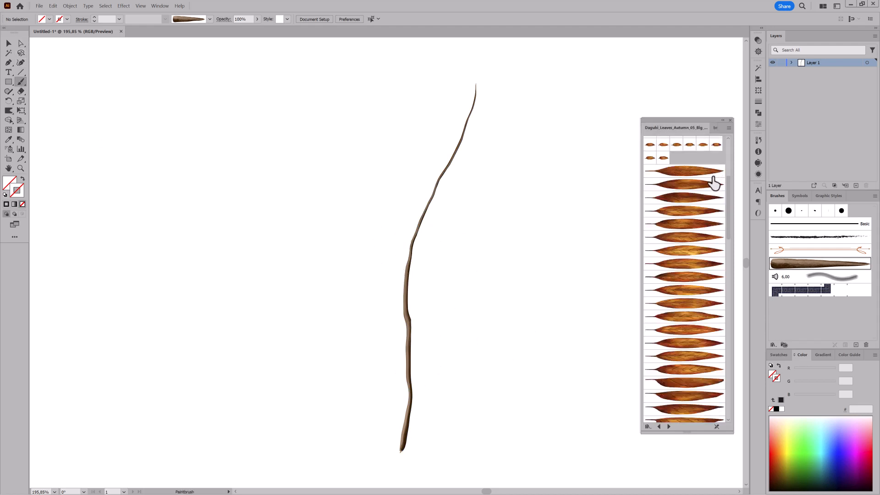
{"action": "left_click", "coordinate": [701, 172]}
{"action": "mouse_move", "coordinate": [568, 207]}
{"action": "left_mouse_down"}
{"action": "mouse_move", "coordinate": [548, 220]}
{"action": "mouse_move", "coordinate": [517, 222]}
{"action": "left_mouse_up"}
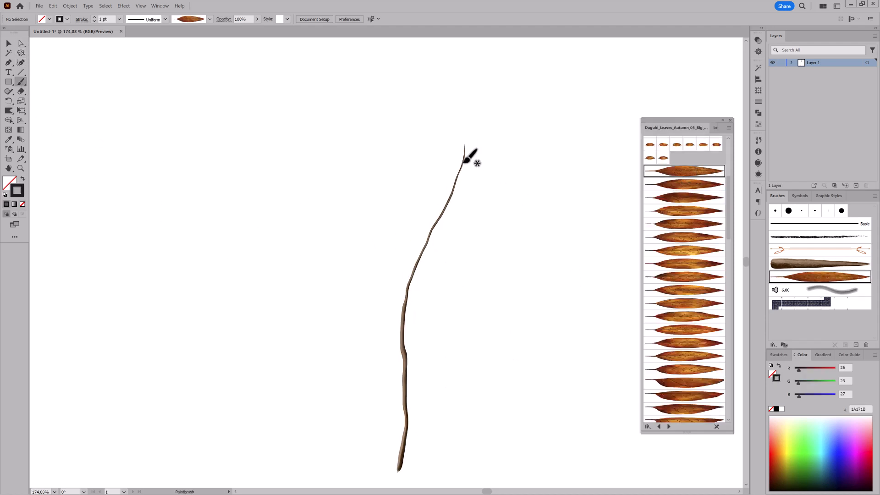
{"action": "left_click_drag", "start_coordinate": [472, 112], "coordinate": [471, 113]}
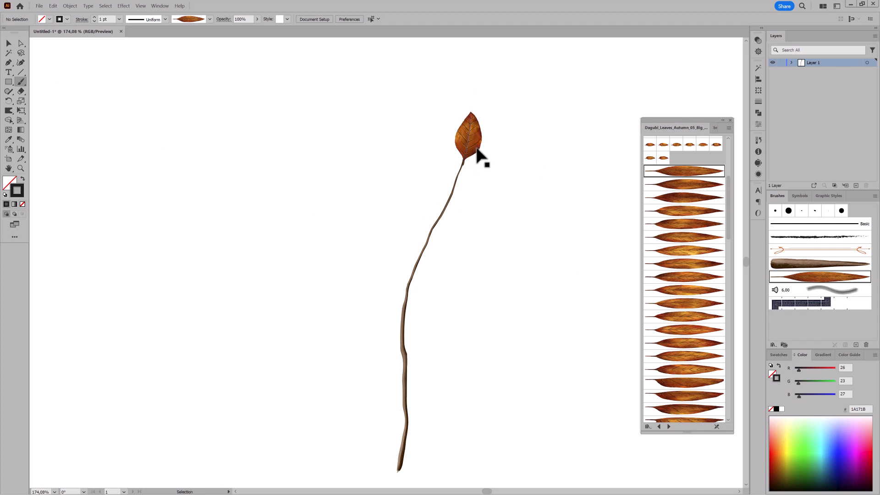
{"action": "left_click_drag", "start_coordinate": [477, 149], "coordinate": [476, 149]}
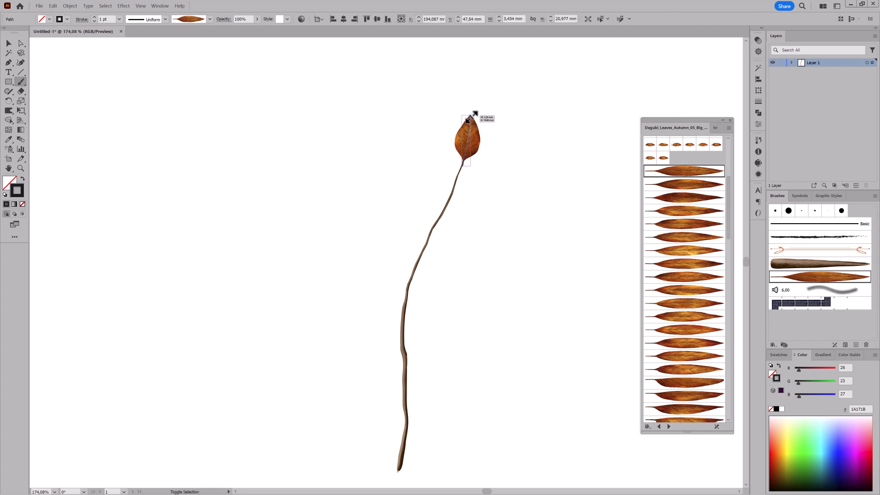
{"action": "left_click", "coordinate": [524, 183], "text": "ctrl"}
Paint one leaf on each side of the stem just below the tip leaf, using the second and third long leaf brushes
{"action": "left_click", "coordinate": [683, 184]}
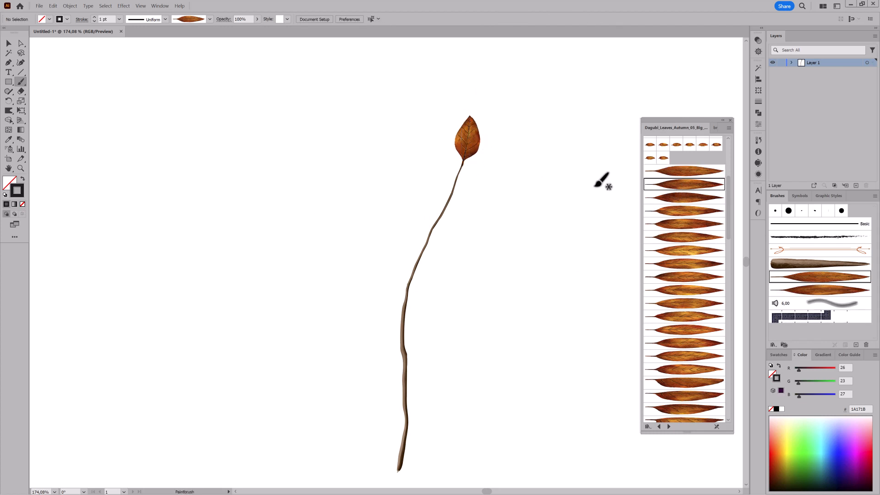
{"action": "left_click_drag", "start_coordinate": [491, 164], "coordinate": [475, 188]}
{"action": "left_click", "coordinate": [472, 205], "text": "ctrl"}
{"action": "left_click", "coordinate": [685, 198]}
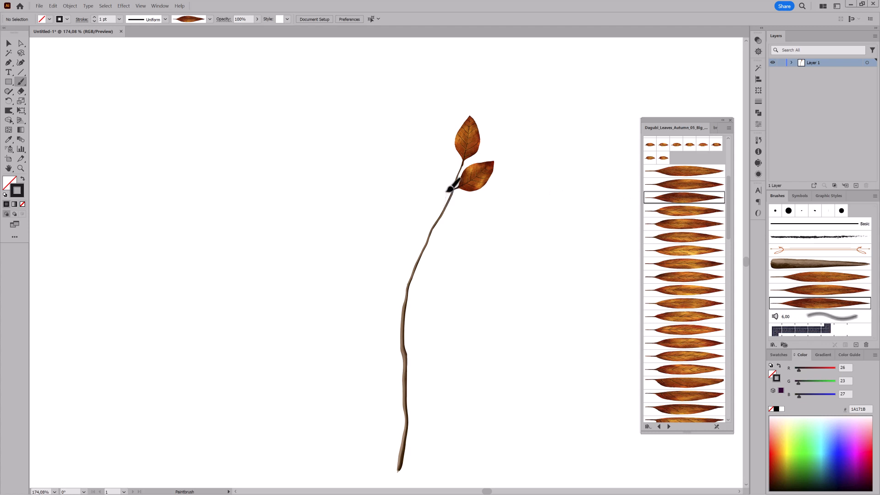
{"action": "mouse_move", "coordinate": [437, 149]}
{"action": "left_mouse_down"}
{"action": "mouse_move", "coordinate": [448, 155]}
{"action": "mouse_move", "coordinate": [451, 183]}
{"action": "left_mouse_up"}
{"action": "left_click", "coordinate": [446, 176], "text": "ctrl"}
Add the next pair of leaves down the stem with the fourth leaf brush on the right and the fifth on the left
{"action": "left_click", "coordinate": [684, 211]}
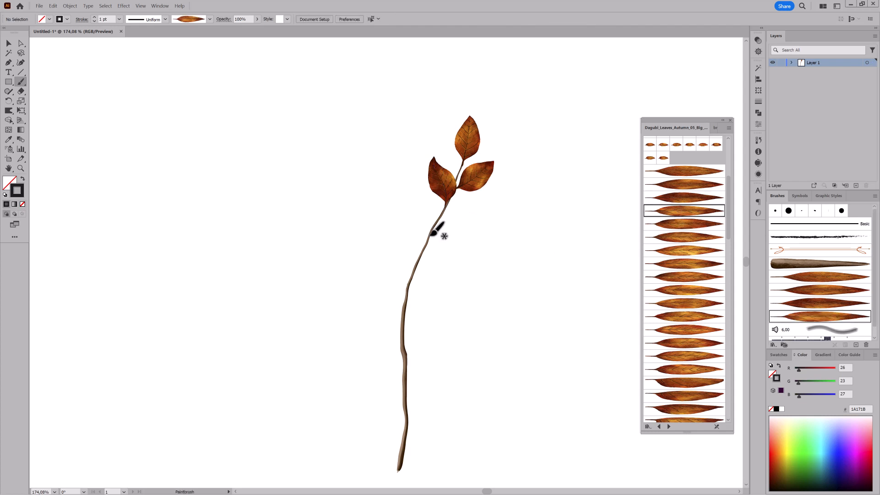
{"action": "left_click_drag", "start_coordinate": [465, 216], "coordinate": [474, 209]}
{"action": "left_click", "coordinate": [703, 225]}
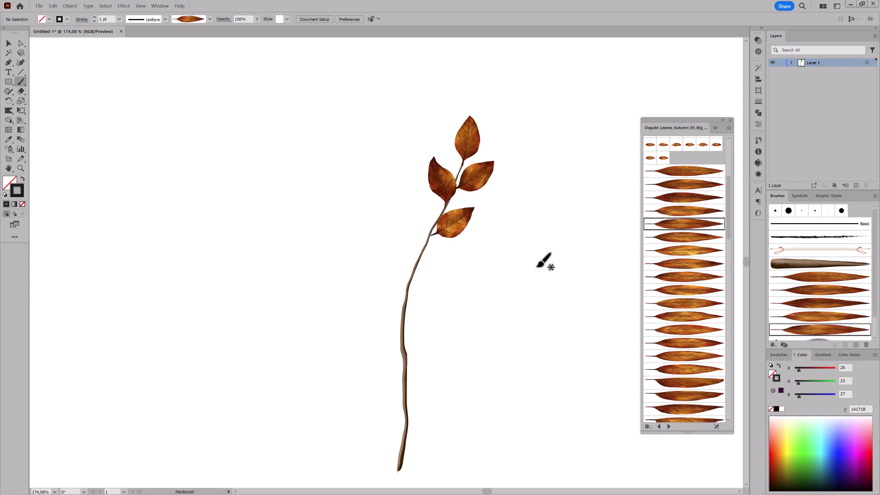
{"action": "left_click_drag", "start_coordinate": [421, 197], "coordinate": [420, 193]}
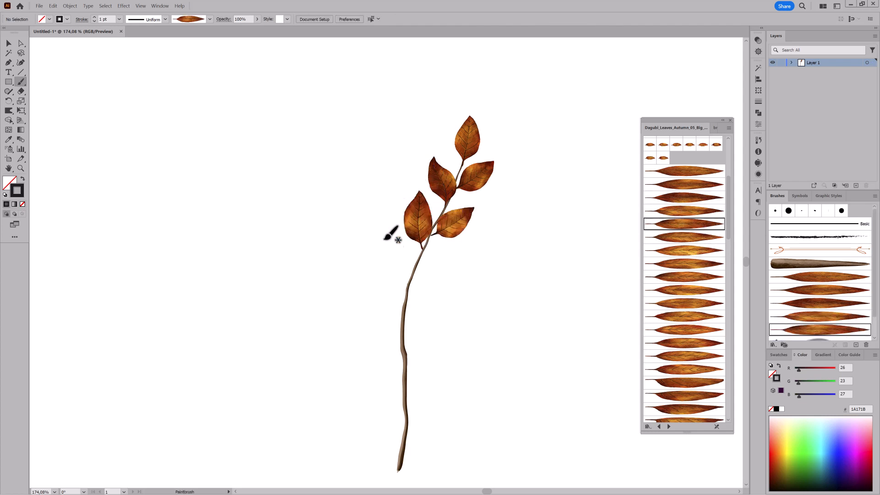
Paint a pair of leaves around the stem's middle with the sixth leaf brush on the right and the seventh on the left
{"action": "left_click", "coordinate": [706, 238]}
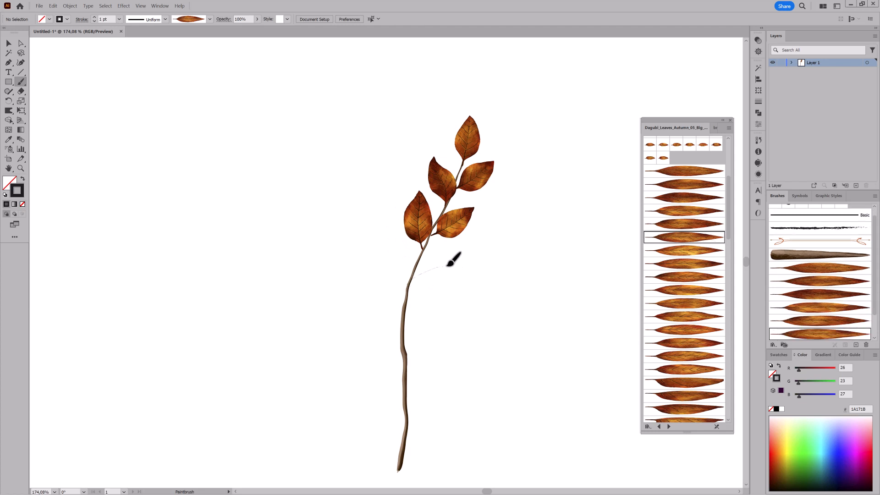
{"action": "left_click_drag", "start_coordinate": [448, 265], "coordinate": [474, 263]}
{"action": "left_click", "coordinate": [710, 250]}
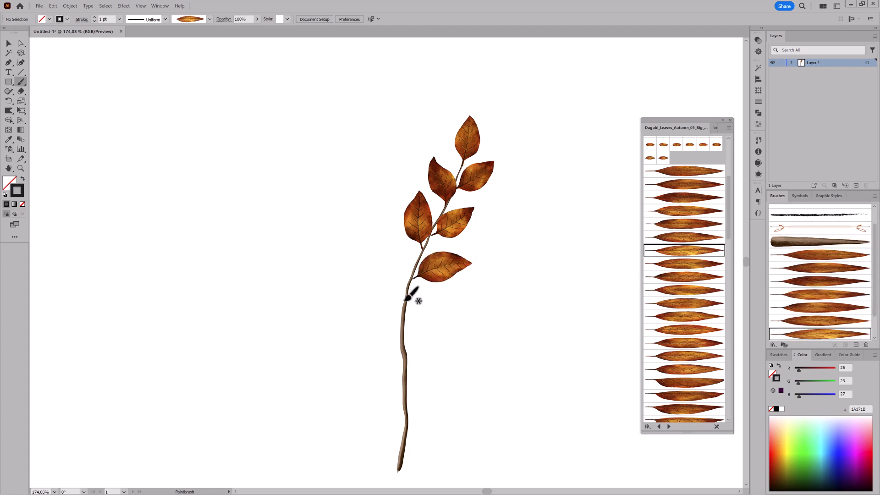
{"action": "left_click_drag", "start_coordinate": [386, 252], "coordinate": [380, 235]}
{"action": "left_click_drag", "start_coordinate": [389, 280], "coordinate": [391, 281]}
{"action": "left_click_drag", "start_coordinate": [383, 238], "coordinate": [383, 245]}
{"action": "key", "text": "ctrl+shift+a"}
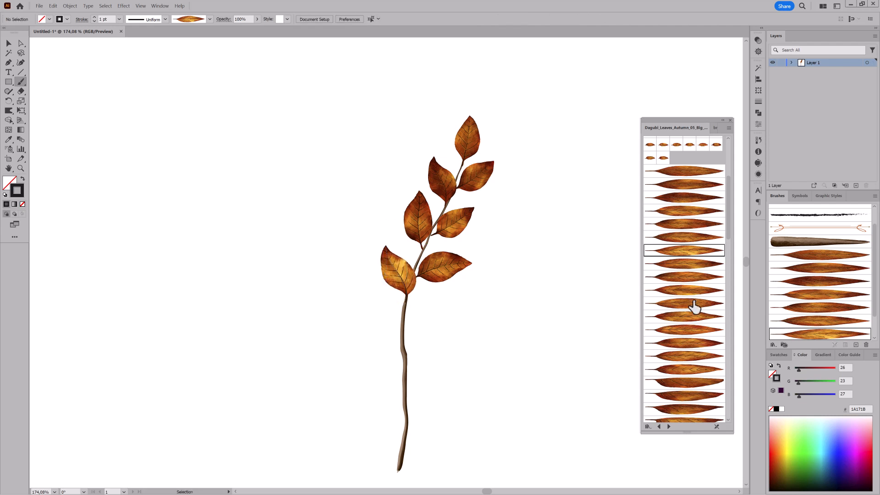
Paint a pair of leaves below the stem's middle with the eighth leaf brush on the right and the ninth on the left
{"action": "left_click", "coordinate": [689, 265]}
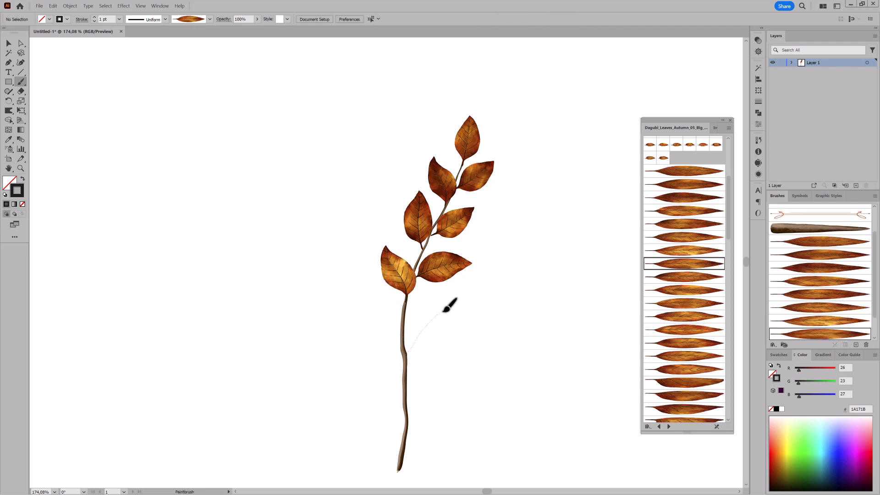
{"action": "mouse_move", "coordinate": [443, 311]}
{"action": "left_mouse_down"}
{"action": "mouse_move", "coordinate": [472, 299]}
{"action": "mouse_move", "coordinate": [453, 309]}
{"action": "left_mouse_up"}
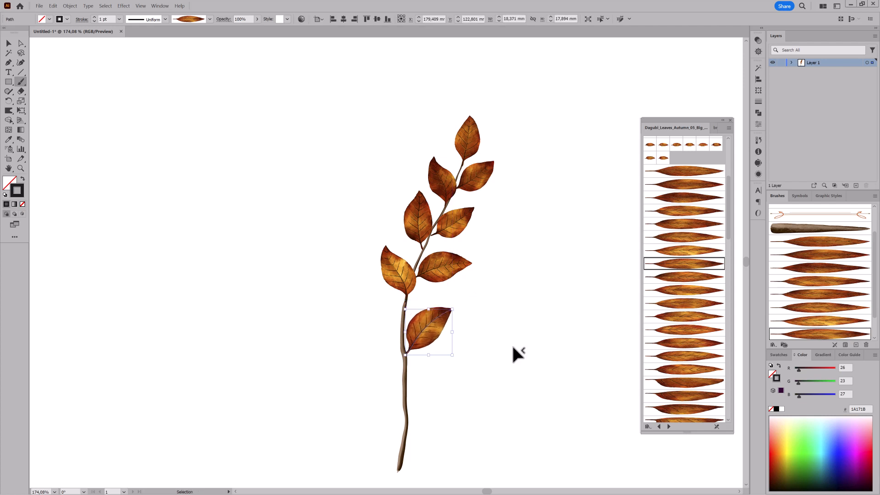
{"action": "key", "text": "ctrl+shift+a"}
{"action": "left_click", "coordinate": [676, 277]}
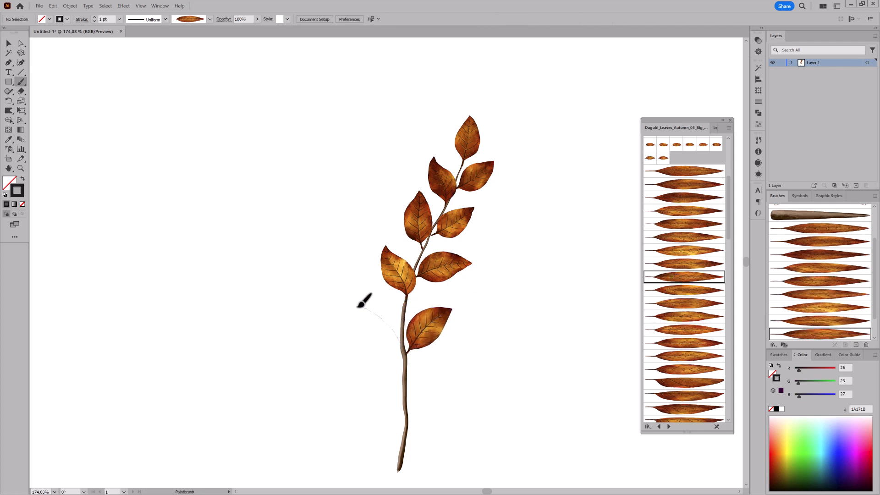
{"action": "left_click_drag", "start_coordinate": [360, 306], "coordinate": [358, 304]}
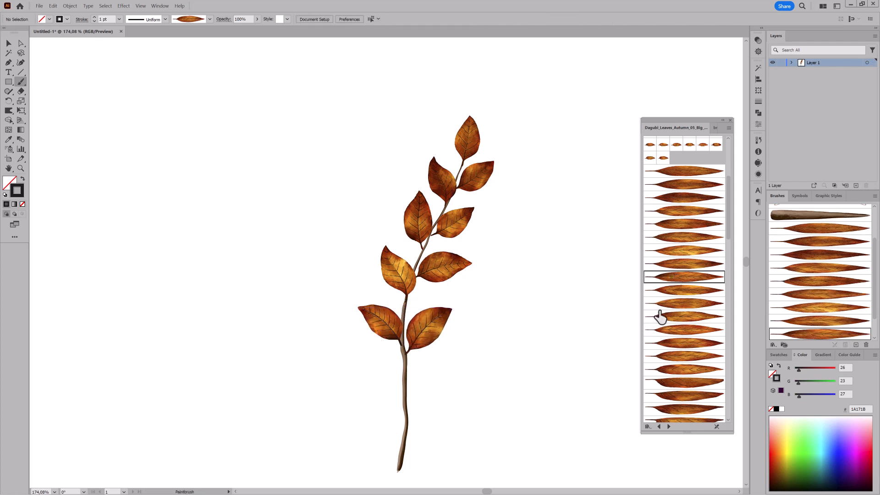
Paint the lowest pair of leaves with the tenth and eleventh leaf brushes, setting the left leaf's stroke to 0,9 pt
{"action": "left_click", "coordinate": [683, 290]}
{"action": "left_click_drag", "start_coordinate": [448, 377], "coordinate": [460, 363]}
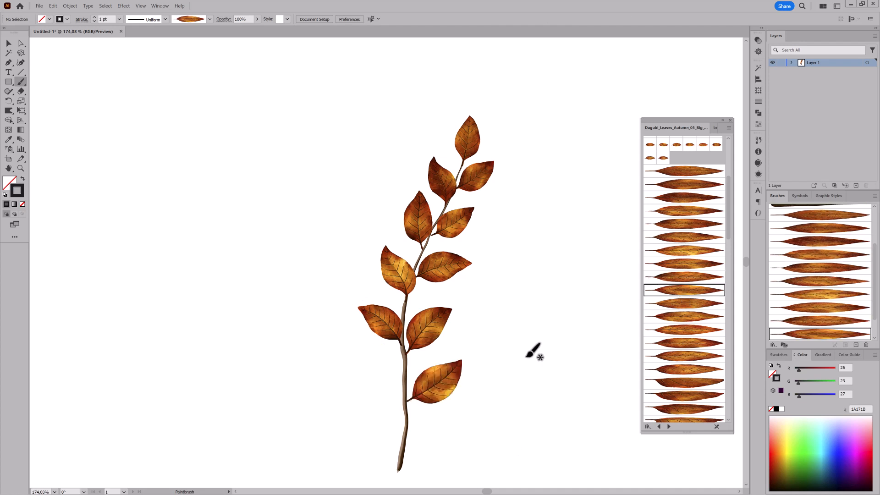
{"action": "left_click", "coordinate": [702, 303]}
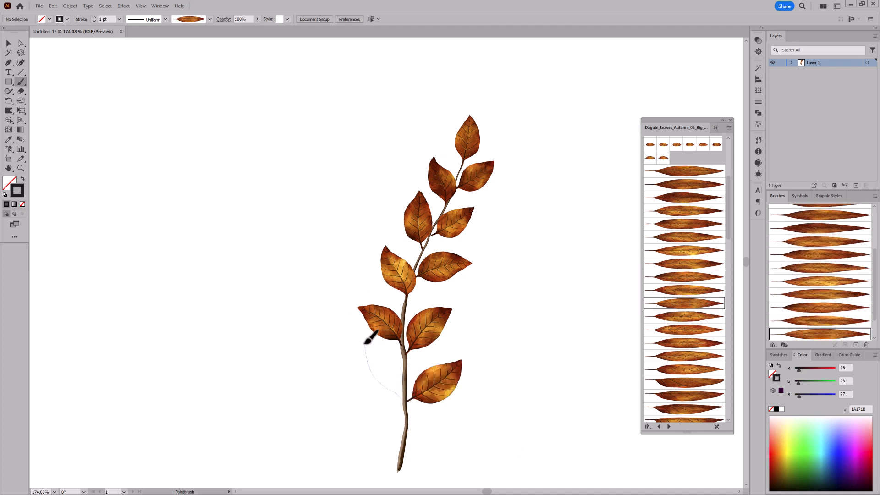
{"action": "left_click_drag", "start_coordinate": [366, 343], "coordinate": [365, 345]}
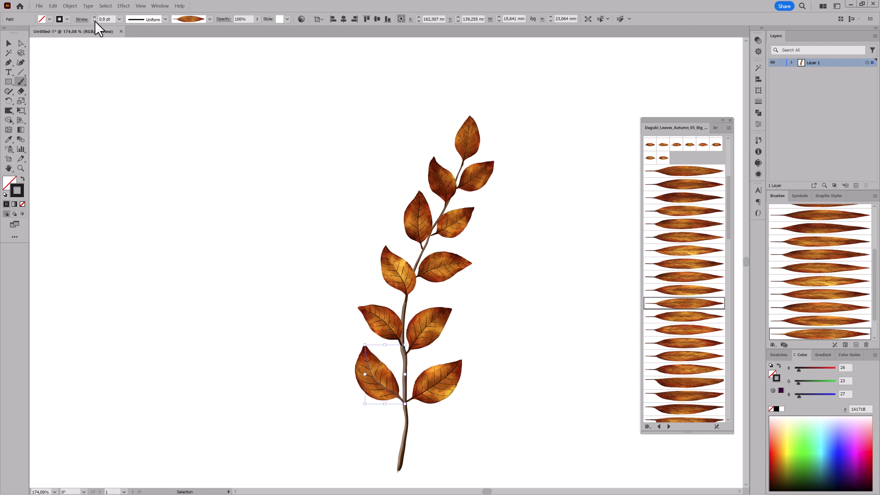
{"action": "left_click", "coordinate": [191, 197], "text": "ctrl"}
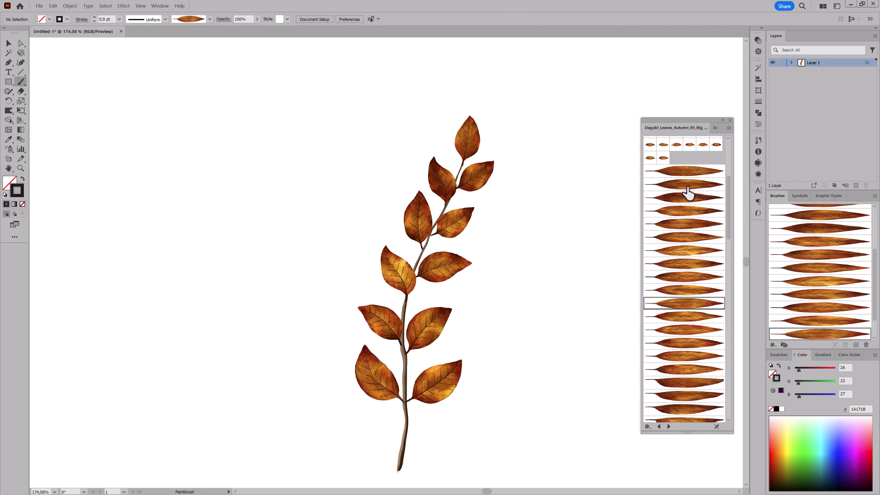
Select all artwork on Layer 1, expand its appearance and deselect it
{"action": "left_click", "coordinate": [867, 63]}
{"action": "left_click", "coordinate": [70, 6]}
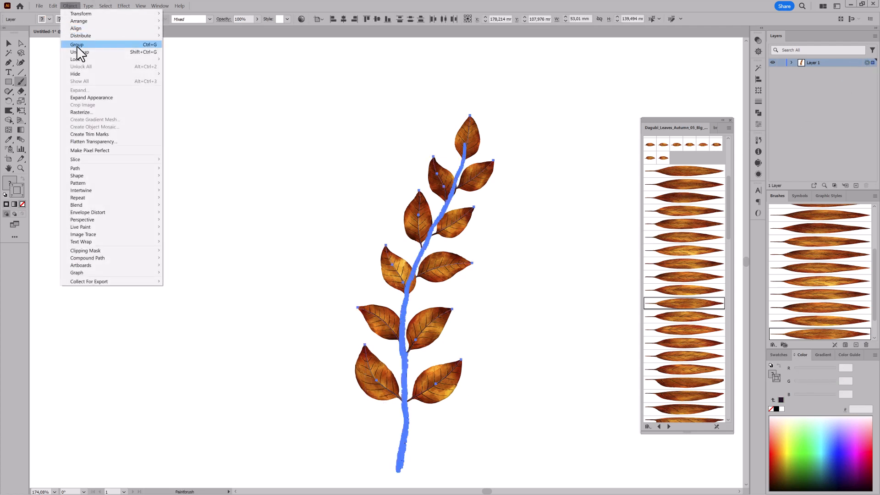
{"action": "left_click", "coordinate": [91, 101]}
{"action": "left_click", "coordinate": [345, 151], "text": "ctrl"}
Select the tip leaf, hide the selection edges and warp the leaf's stalk into the stem with a smaller Warp brush
{"action": "left_click", "coordinate": [9, 42]}
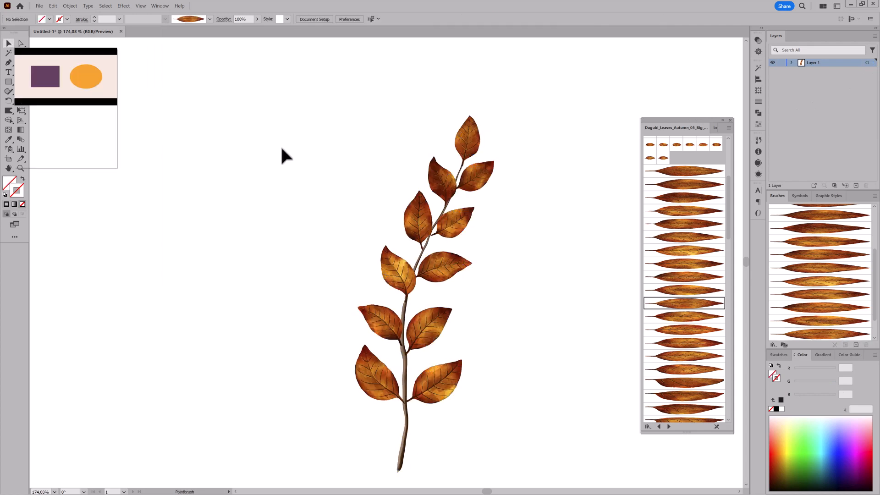
{"action": "left_click_drag", "start_coordinate": [464, 192], "coordinate": [509, 177]}
{"action": "left_click_drag", "start_coordinate": [508, 177], "coordinate": [509, 240]}
{"action": "scroll", "coordinate": [511, 192], "scroll_direction": "up", "scroll_amount": 1}
{"action": "left_click", "coordinate": [509, 178]}
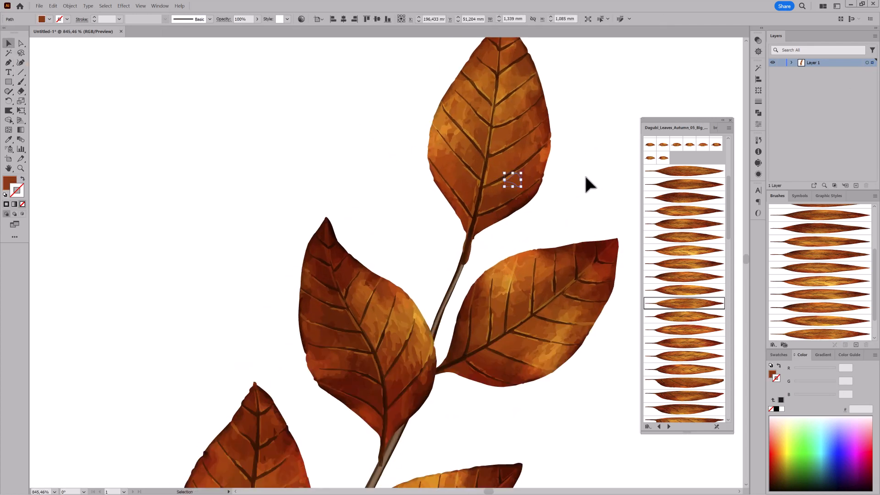
{"action": "left_click", "coordinate": [8, 110]}
{"action": "left_click", "coordinate": [141, 6]}
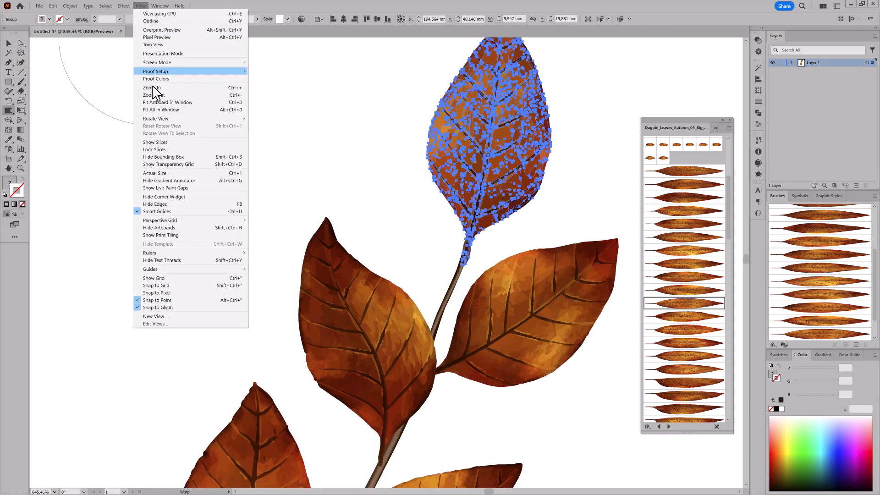
{"action": "left_click", "coordinate": [155, 204]}
{"action": "left_click_drag", "start_coordinate": [307, 122], "coordinate": [242, 179], "text": "alt"}
{"action": "mouse_move", "coordinate": [470, 240]}
{"action": "left_mouse_down"}
{"action": "mouse_move", "coordinate": [443, 262]}
{"action": "mouse_move", "coordinate": [455, 245]}
{"action": "left_mouse_up"}
Select the upper-left leaf just below the tip leaf and warp its stalk into the stem
{"action": "left_click_drag", "start_coordinate": [525, 349], "coordinate": [566, 211]}
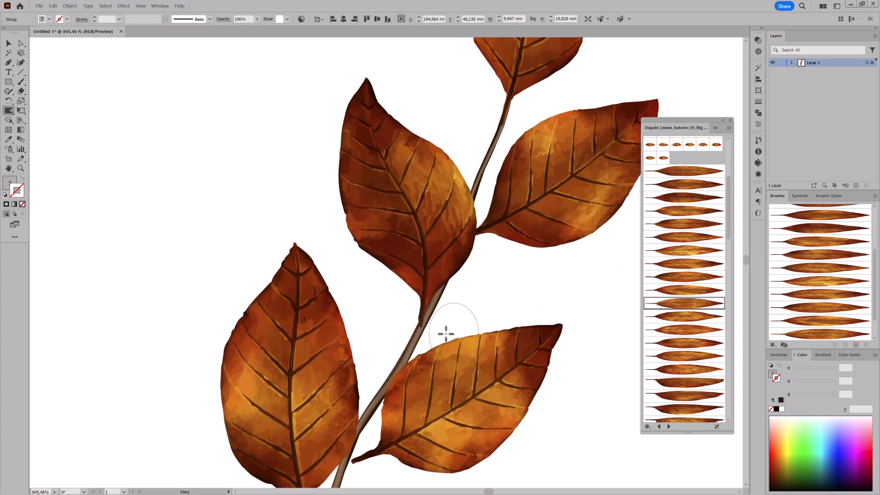
{"action": "left_click_drag", "start_coordinate": [400, 333], "coordinate": [487, 234], "text": "ctrl"}
{"action": "left_click", "coordinate": [523, 156], "text": "ctrl"}
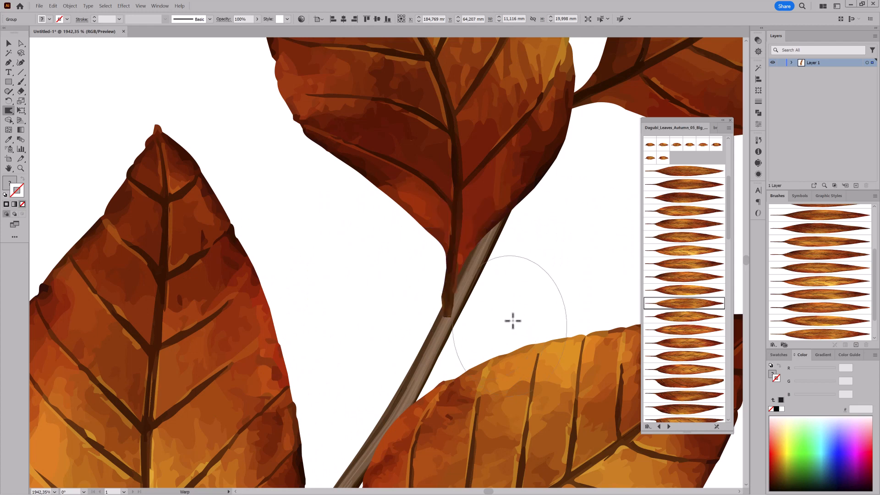
{"action": "mouse_move", "coordinate": [527, 316]}
{"action": "left_mouse_down", "text": "alt"}
{"action": "mouse_move", "coordinate": [486, 328]}
{"action": "mouse_move", "coordinate": [421, 324]}
{"action": "mouse_move", "coordinate": [466, 301]}
{"action": "left_mouse_up", "text": "alt"}
{"action": "left_click_drag", "start_coordinate": [507, 364], "coordinate": [466, 359], "text": "ctrl"}
Select the right leaf of the second pair from the top and warp its stalk end into the stem
{"action": "left_click", "coordinate": [545, 276], "text": "ctrl"}
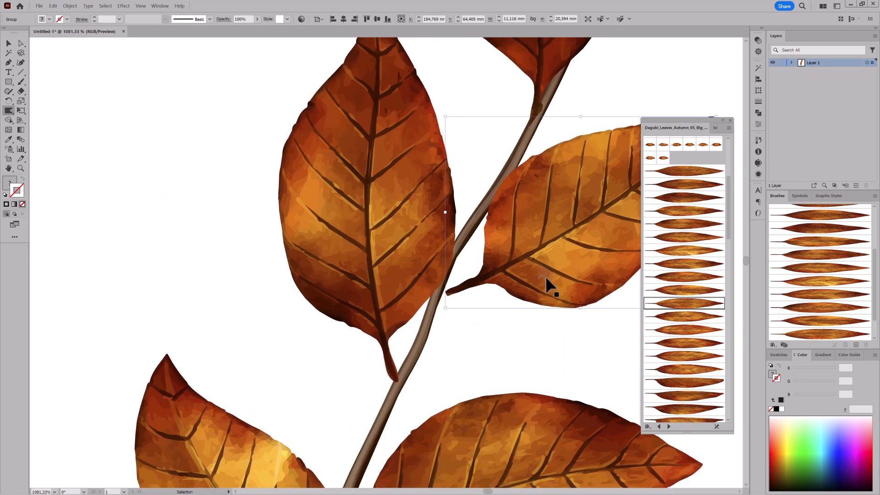
{"action": "left_click_drag", "start_coordinate": [560, 272], "coordinate": [550, 277], "text": "ctrl"}
{"action": "left_click_drag", "start_coordinate": [465, 324], "coordinate": [504, 324], "text": "ctrl"}
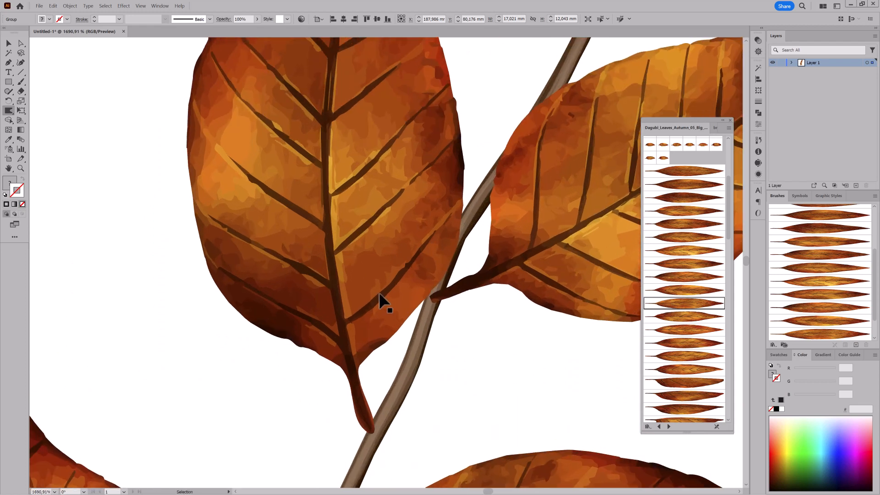
{"action": "left_click", "coordinate": [385, 304], "text": "ctrl"}
{"action": "left_click_drag", "start_coordinate": [576, 291], "coordinate": [560, 318], "text": "ctrl"}
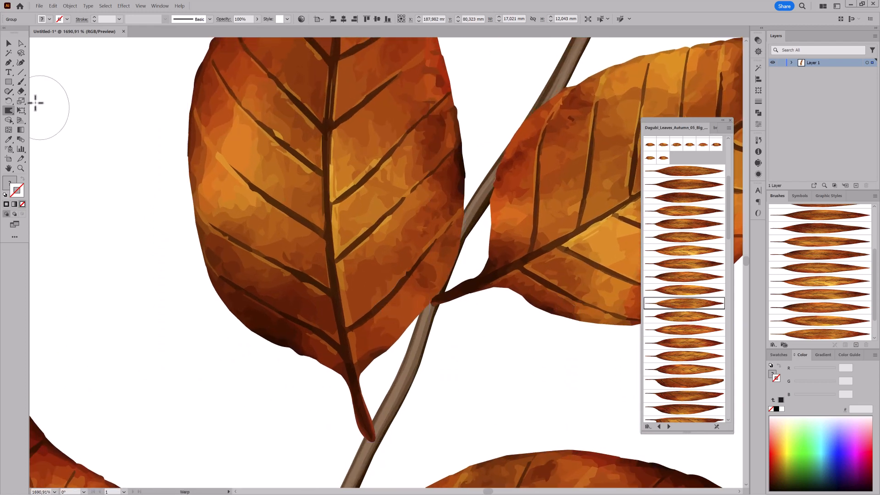
{"action": "left_click_drag", "start_coordinate": [433, 306], "coordinate": [421, 337]}
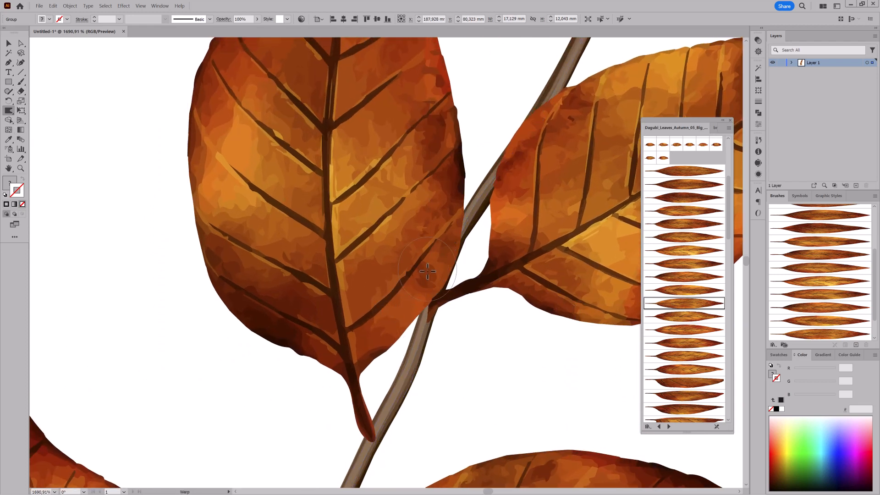
Select the left leaf of the second pair and warp its stalk end to blend into the stem
{"action": "left_click_drag", "start_coordinate": [463, 386], "coordinate": [502, 266]}
{"action": "left_click", "coordinate": [367, 238], "text": "ctrl"}
{"action": "left_click_drag", "start_coordinate": [409, 317], "coordinate": [393, 354]}
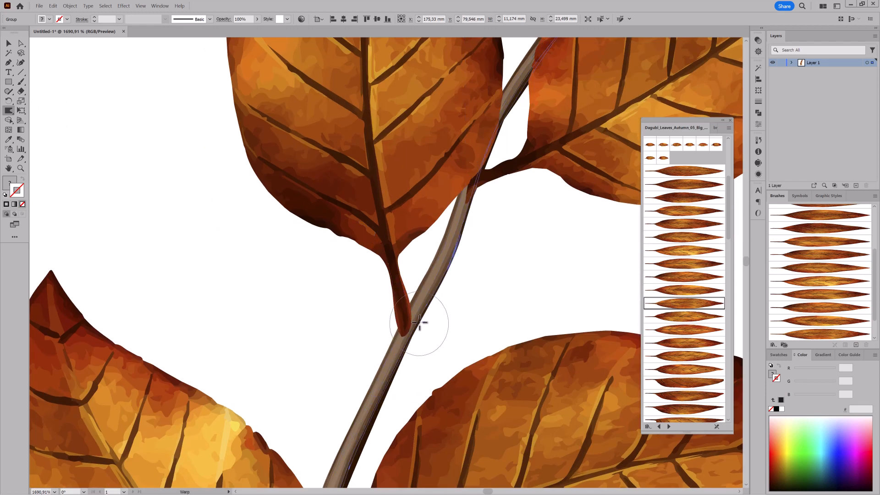
{"action": "mouse_move", "coordinate": [416, 323]}
{"action": "left_mouse_down"}
{"action": "mouse_move", "coordinate": [423, 305]}
{"action": "mouse_move", "coordinate": [419, 330]}
{"action": "left_mouse_up"}
Warp the stalk of the third pair's left leaf so it merges with the stem
{"action": "scroll", "coordinate": [508, 269], "scroll_direction": "down", "scroll_amount": 10}
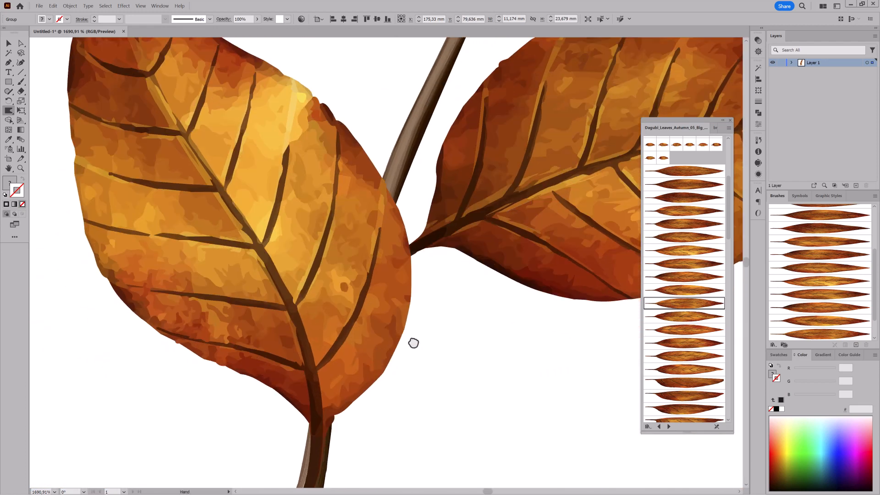
{"action": "left_click_drag", "start_coordinate": [428, 428], "coordinate": [476, 267]}
{"action": "left_click_drag", "start_coordinate": [402, 227], "coordinate": [393, 270]}
{"action": "mouse_move", "coordinate": [359, 298]}
{"action": "left_mouse_down"}
{"action": "mouse_move", "coordinate": [330, 338]}
{"action": "mouse_move", "coordinate": [353, 314]}
{"action": "mouse_move", "coordinate": [365, 373]}
{"action": "left_mouse_up"}
{"action": "scroll", "coordinate": [453, 320], "scroll_direction": "down", "scroll_amount": 5}
{"action": "left_click_drag", "start_coordinate": [454, 320], "coordinate": [412, 261]}
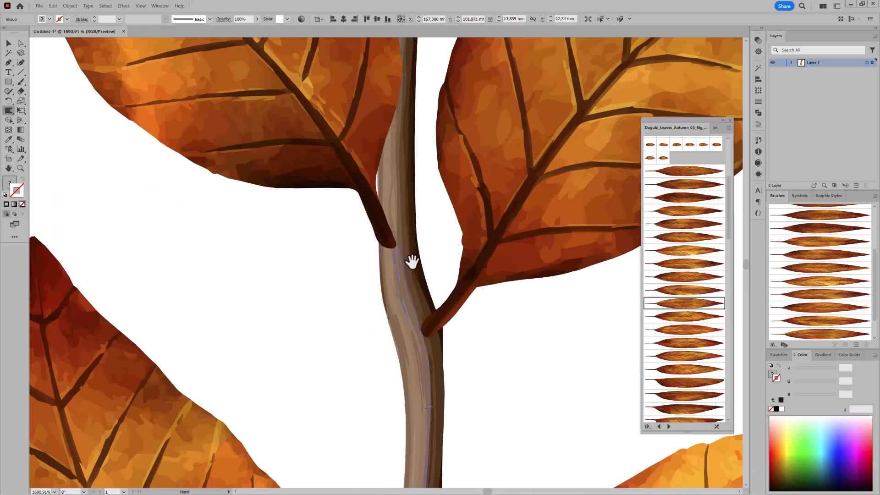
Warp the stalk ends of the fourth pair's left and right leaves into the stem
{"action": "mouse_move", "coordinate": [404, 215]}
{"action": "left_mouse_down"}
{"action": "mouse_move", "coordinate": [395, 234]}
{"action": "mouse_move", "coordinate": [405, 231]}
{"action": "mouse_move", "coordinate": [365, 252]}
{"action": "mouse_move", "coordinate": [384, 267]}
{"action": "left_mouse_up"}
{"action": "left_click", "coordinate": [518, 272], "text": "ctrl"}
{"action": "left_click_drag", "start_coordinate": [449, 352], "coordinate": [428, 328]}
Select the lowest pair's left and right leaves in turn and warp their stalks into the stem
{"action": "left_click_drag", "start_coordinate": [482, 378], "coordinate": [464, 188]}
{"action": "left_click_drag", "start_coordinate": [434, 392], "coordinate": [475, 136]}
{"action": "left_click", "coordinate": [331, 255], "text": "ctrl"}
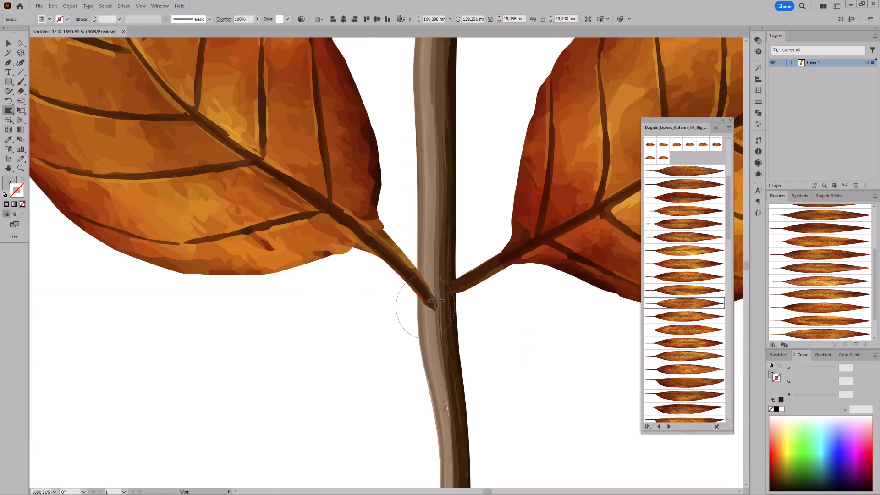
{"action": "left_click_drag", "start_coordinate": [418, 303], "coordinate": [442, 285]}
{"action": "left_click", "coordinate": [574, 257], "text": "ctrl"}
{"action": "scroll", "coordinate": [498, 370], "scroll_direction": "down", "scroll_amount": 5}
{"action": "left_click_drag", "start_coordinate": [553, 407], "coordinate": [503, 352]}
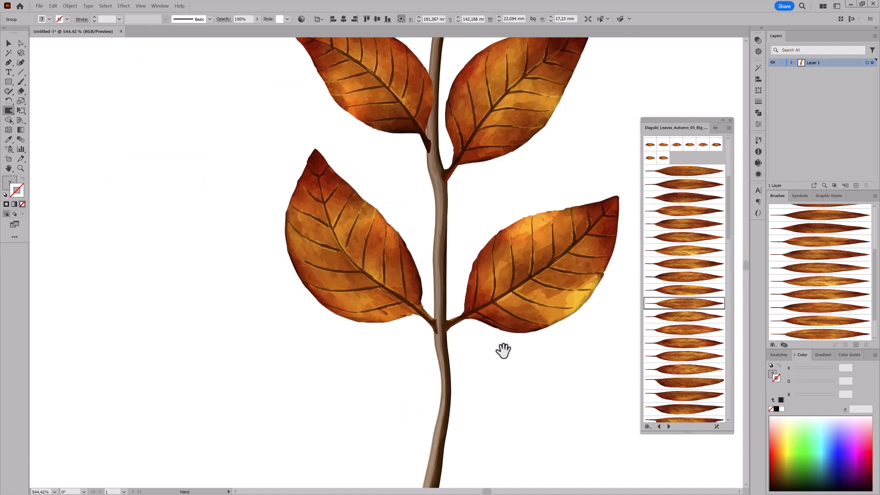
Select the stem, adjust its RGB color balance with the Adjust Colors command and deselect it
{"action": "left_click", "coordinate": [9, 44]}
{"action": "left_click", "coordinate": [445, 372]}
{"action": "left_click", "coordinate": [76, 8]}
{"action": "mouse_move", "coordinate": [55, 6]}
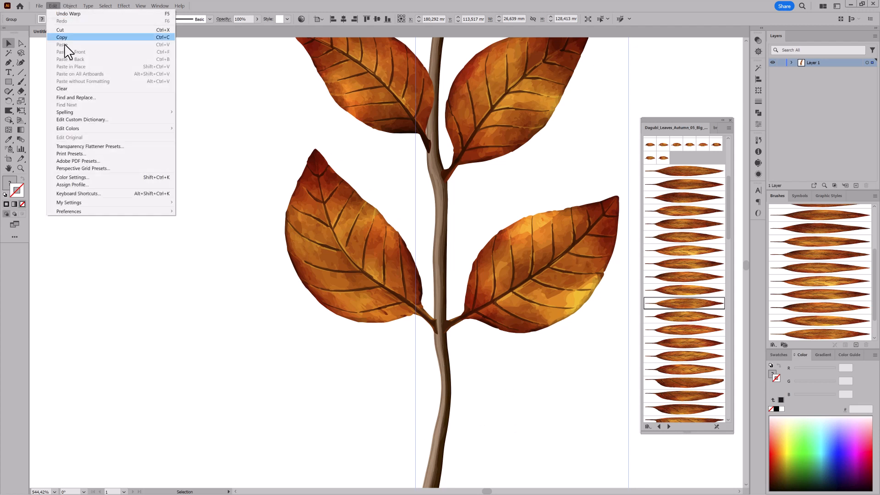
{"action": "mouse_move", "coordinate": [76, 129]}
{"action": "left_click", "coordinate": [224, 153]}
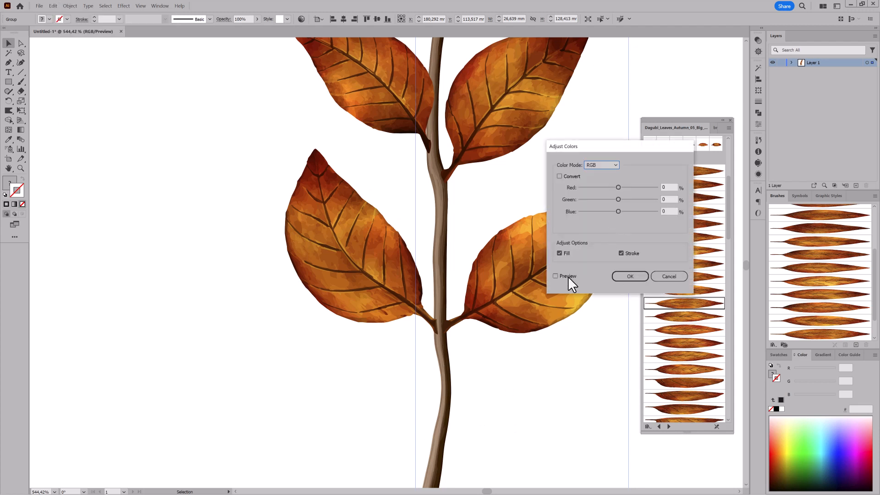
{"action": "mouse_move", "coordinate": [614, 210]}
{"action": "left_mouse_down"}
{"action": "mouse_move", "coordinate": [620, 187]}
{"action": "mouse_move", "coordinate": [613, 208]}
{"action": "mouse_move", "coordinate": [616, 199]}
{"action": "left_mouse_up"}
{"action": "left_click", "coordinate": [630, 276]}
{"action": "scroll", "coordinate": [487, 256], "scroll_direction": "down", "scroll_amount": 5}
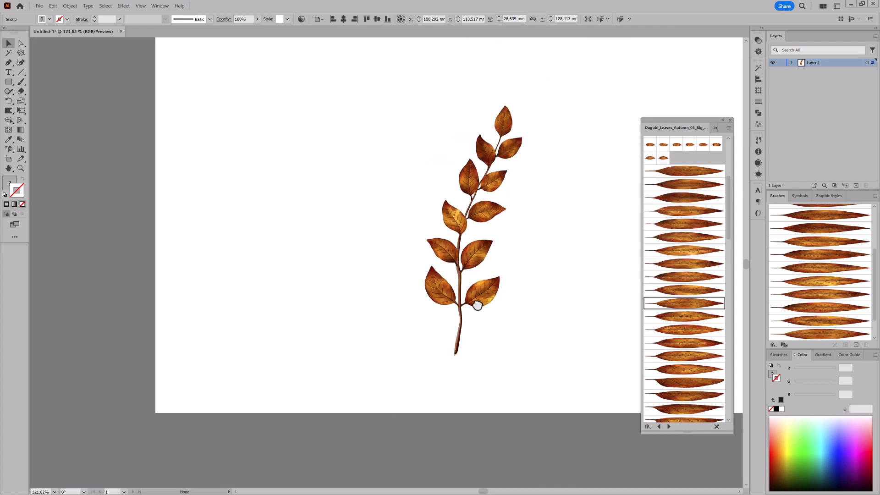
{"action": "left_click", "coordinate": [514, 351]}
{"action": "scroll", "coordinate": [473, 314], "scroll_direction": "up", "scroll_amount": 2}
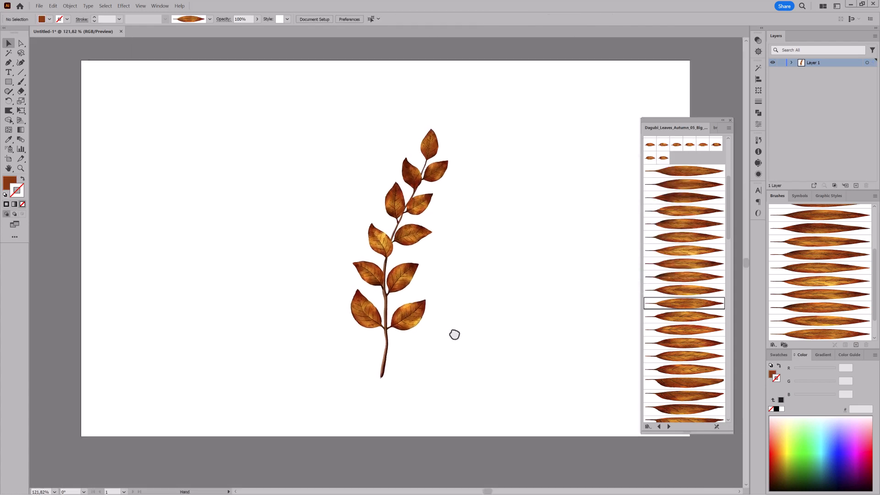
Open the Dagubi_Maple_Autumn_01 brush library from the Dagubi_Maple_Big_Set collection
{"action": "left_click", "coordinate": [772, 344]}
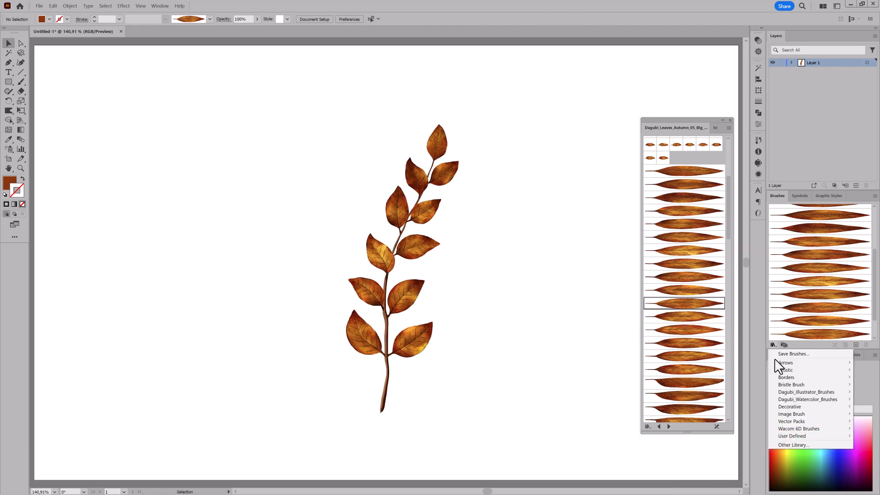
{"action": "mouse_move", "coordinate": [780, 391]}
{"action": "mouse_move", "coordinate": [729, 305]}
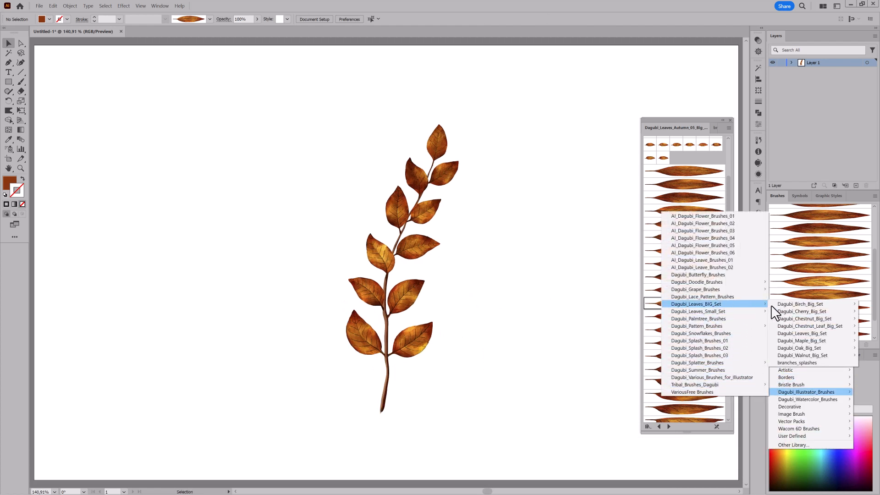
{"action": "mouse_move", "coordinate": [802, 340]}
{"action": "left_click", "coordinate": [752, 342]}
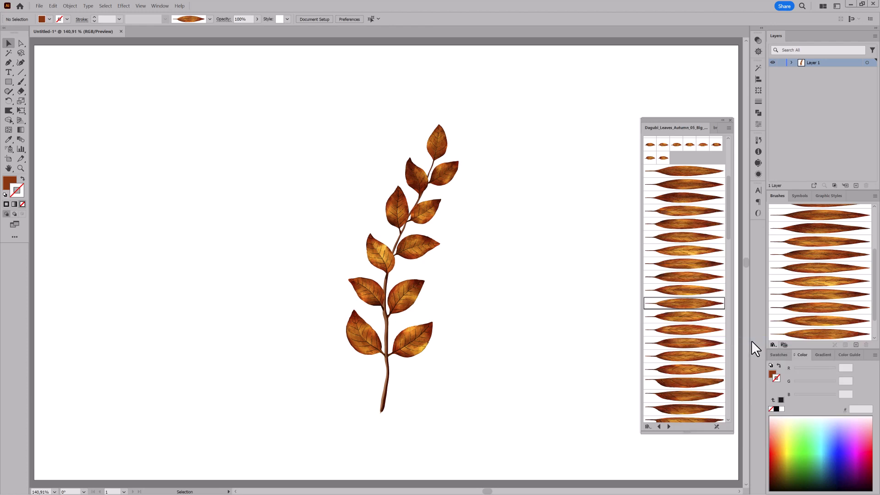
{"action": "mouse_move", "coordinate": [725, 184]}
{"action": "left_mouse_down"}
{"action": "mouse_move", "coordinate": [727, 384]}
{"action": "mouse_move", "coordinate": [734, 168]}
{"action": "left_mouse_up"}
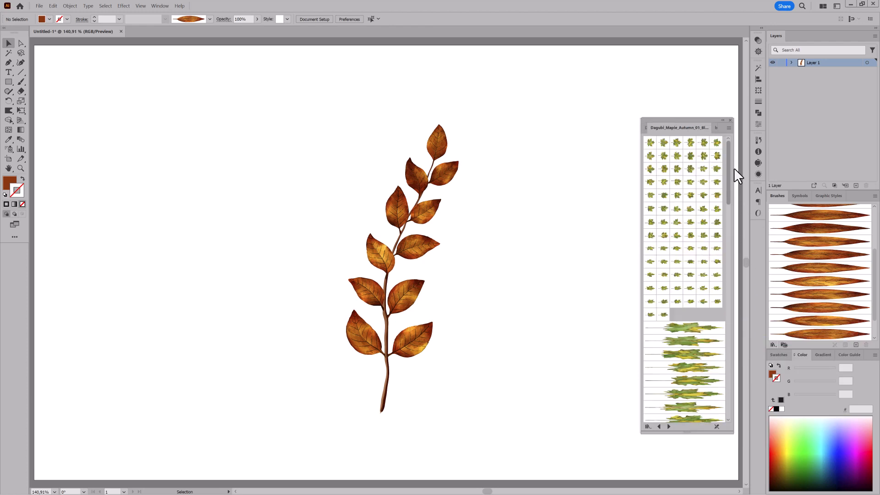
Switch forward to the Dagubi_Maple_Autumn_07 brush library and bring up its art brushes
{"action": "left_click", "coordinate": [669, 427]}
{"action": "left_click", "coordinate": [669, 427]}
{"action": "left_click", "coordinate": [669, 426]}
{"action": "left_click", "coordinate": [669, 427]}
{"action": "left_click", "coordinate": [669, 427]}
{"action": "left_click", "coordinate": [669, 427]}
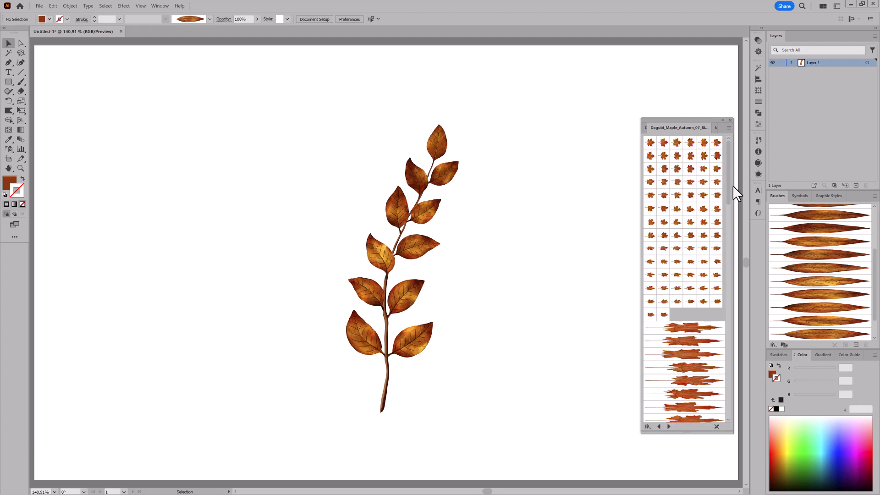
{"action": "mouse_move", "coordinate": [733, 186]}
{"action": "left_mouse_down"}
{"action": "mouse_move", "coordinate": [739, 257]}
{"action": "mouse_move", "coordinate": [738, 216]}
{"action": "left_mouse_up"}
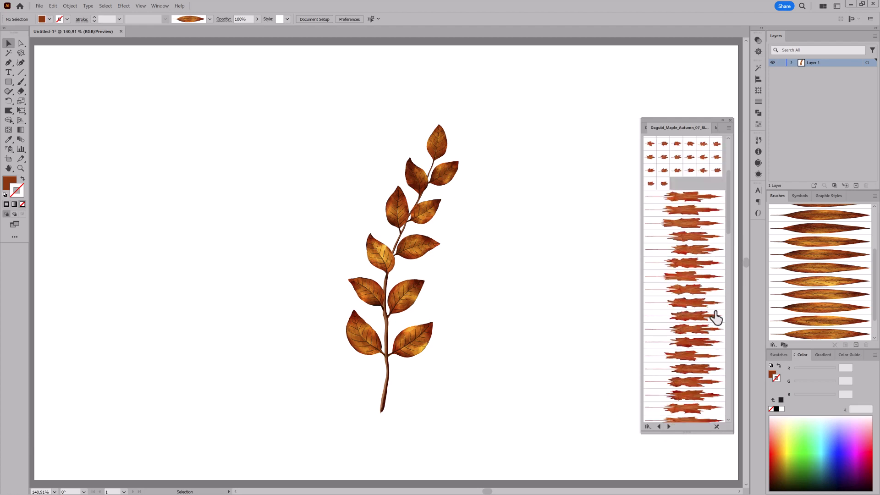
Paint a red maple leaf up-left from the stem's base, switch it to the twelfth art brush, fine-tune its placement and deselect it
{"action": "left_click", "coordinate": [693, 290]}
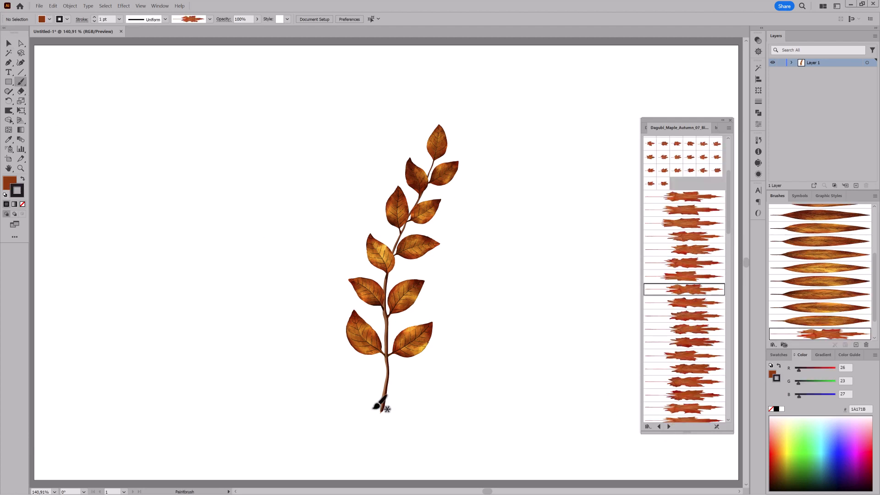
{"action": "left_click_drag", "start_coordinate": [336, 271], "coordinate": [336, 271]}
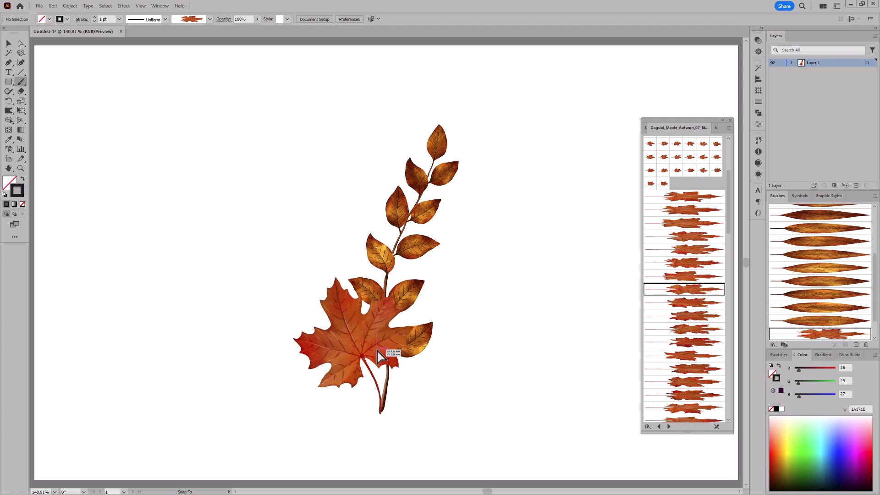
{"action": "left_click", "coordinate": [692, 238]}
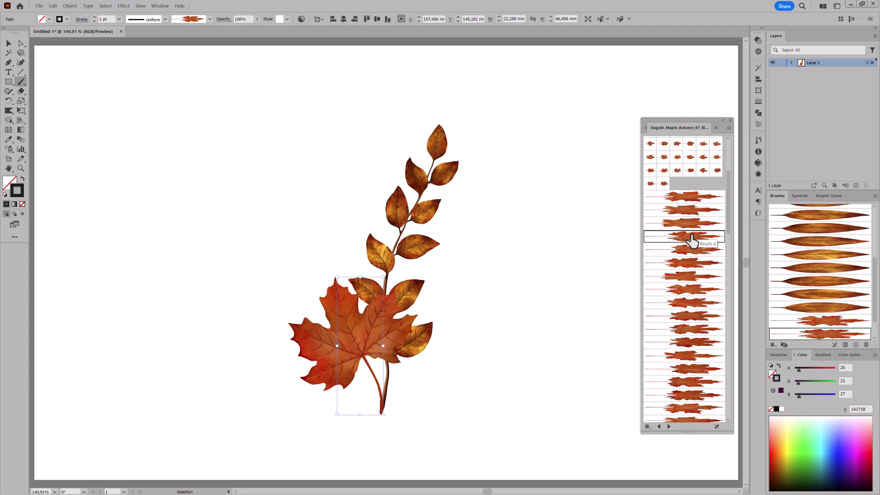
{"action": "left_click", "coordinate": [694, 342]}
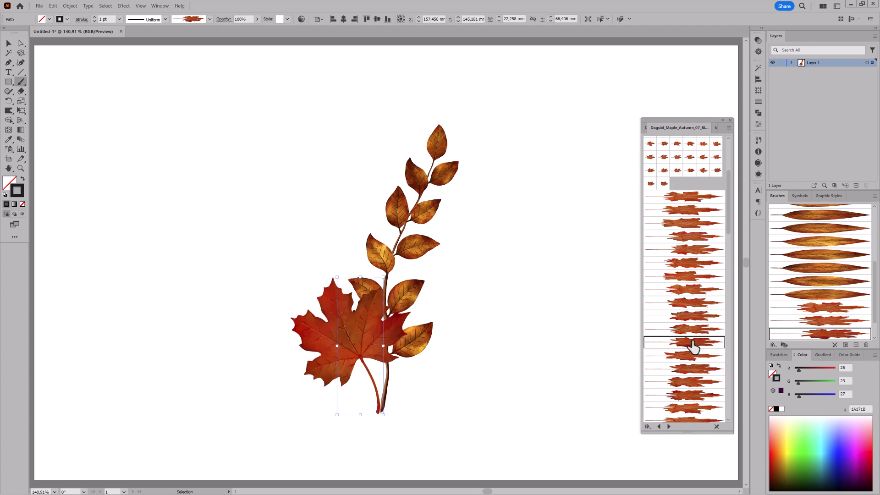
{"action": "left_click", "coordinate": [694, 383]}
{"action": "left_click", "coordinate": [695, 344]}
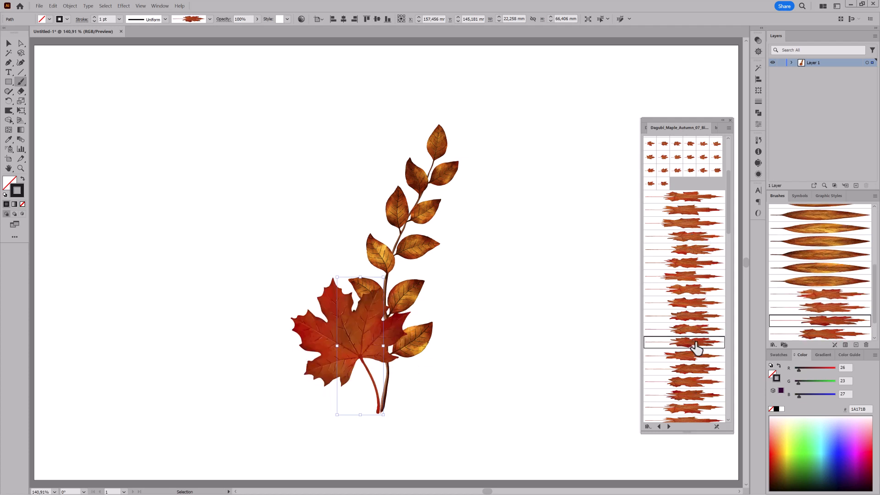
{"action": "left_click_drag", "start_coordinate": [319, 370], "coordinate": [321, 369]}
{"action": "left_click", "coordinate": [505, 399], "text": "ctrl"}
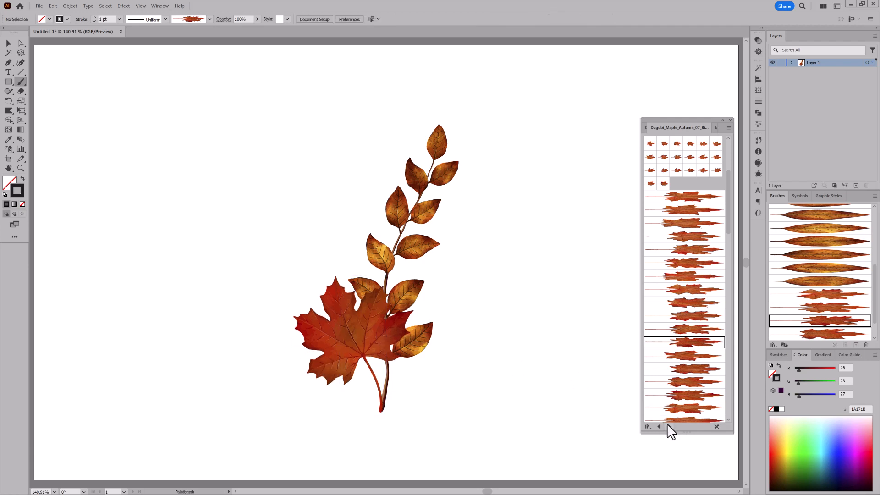
Switch back to the Dagubi_Maple_Autumn_04 brush library and bring up its yellow-green art brushes
{"action": "left_click", "coordinate": [669, 426]}
{"action": "left_click", "coordinate": [659, 426]}
{"action": "left_click", "coordinate": [659, 426]}
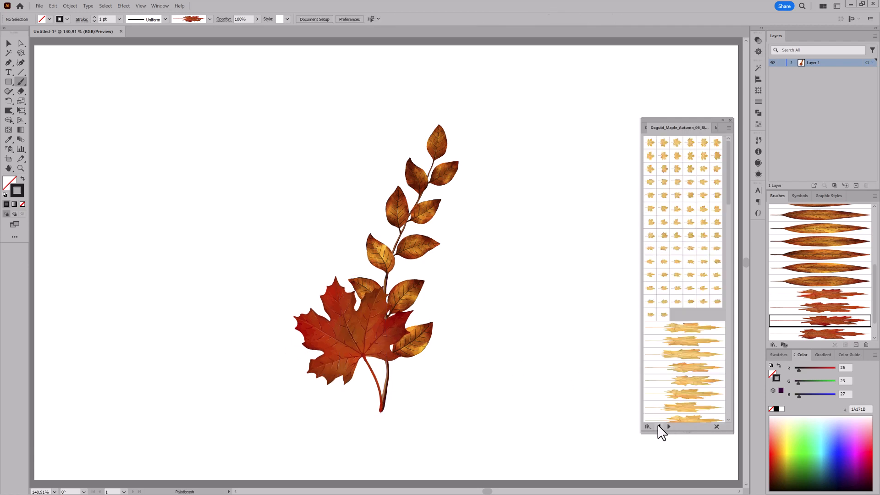
{"action": "left_click", "coordinate": [659, 426]}
{"action": "left_click", "coordinate": [659, 426]}
{"action": "scroll", "coordinate": [697, 361], "scroll_direction": "down", "scroll_amount": 15}
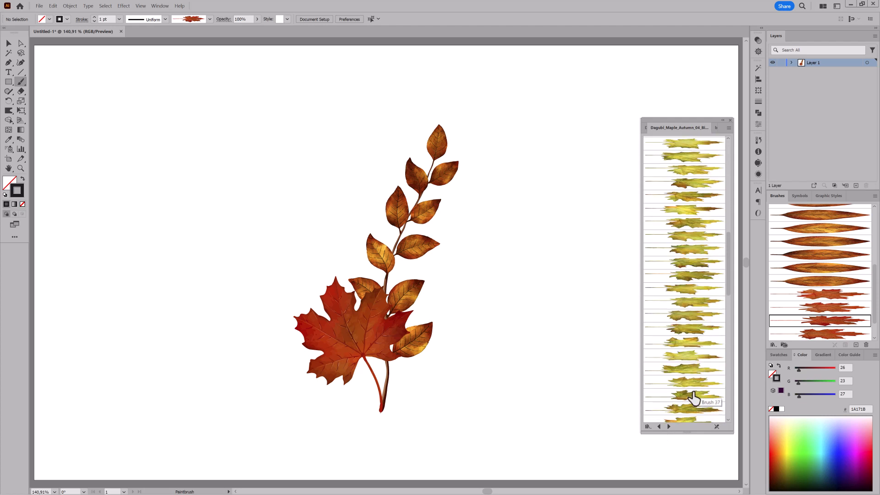
Paint a maple leaf up-right from the stem's base, switch it to a bright yellow-green brush, adjust its position and size and deselect it
{"action": "left_click", "coordinate": [694, 382]}
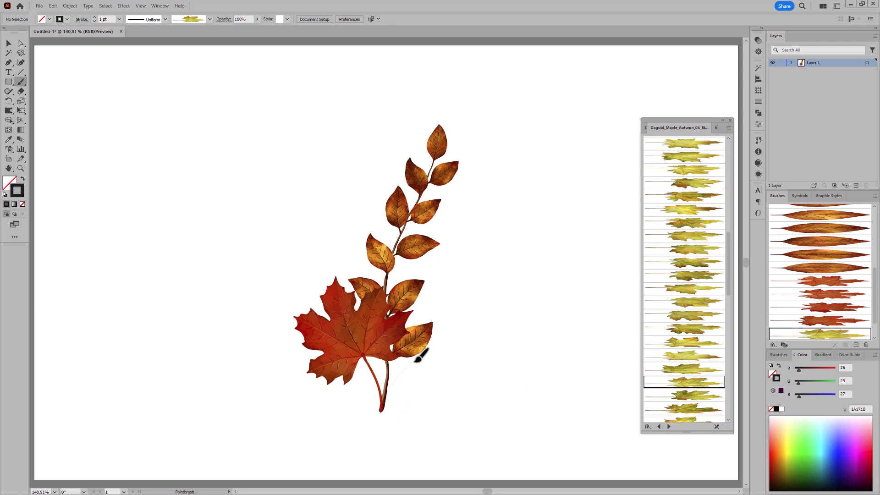
{"action": "left_click_drag", "start_coordinate": [477, 275], "coordinate": [477, 275]}
{"action": "mouse_move", "coordinate": [463, 376]}
{"action": "left_mouse_down"}
{"action": "mouse_move", "coordinate": [444, 372]}
{"action": "mouse_move", "coordinate": [494, 371]}
{"action": "mouse_move", "coordinate": [435, 369]}
{"action": "mouse_move", "coordinate": [429, 358]}
{"action": "mouse_move", "coordinate": [428, 365]}
{"action": "left_mouse_up"}
{"action": "left_click", "coordinate": [690, 333]}
{"action": "scroll", "coordinate": [648, 371], "scroll_direction": "down", "scroll_amount": 2}
{"action": "left_click", "coordinate": [691, 384]}
{"action": "left_click", "coordinate": [679, 397]}
{"action": "left_click_drag", "start_coordinate": [452, 268], "coordinate": [466, 254]}
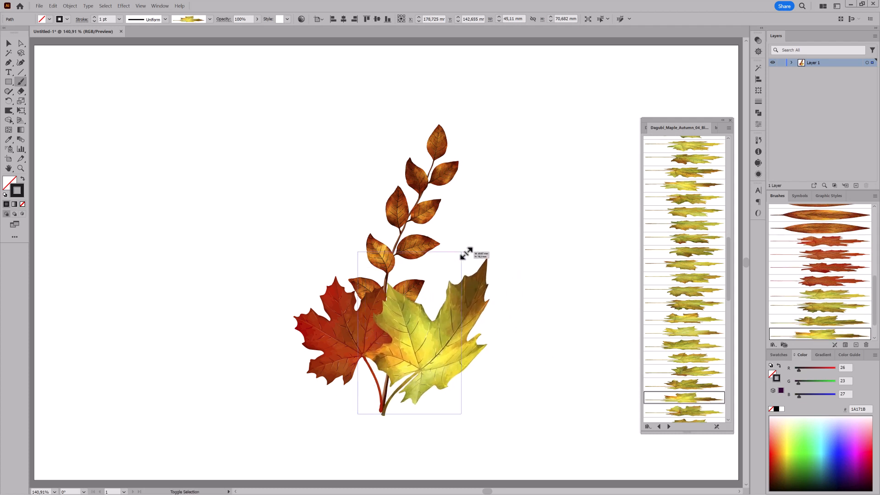
{"action": "left_click", "coordinate": [528, 397], "text": "ctrl"}
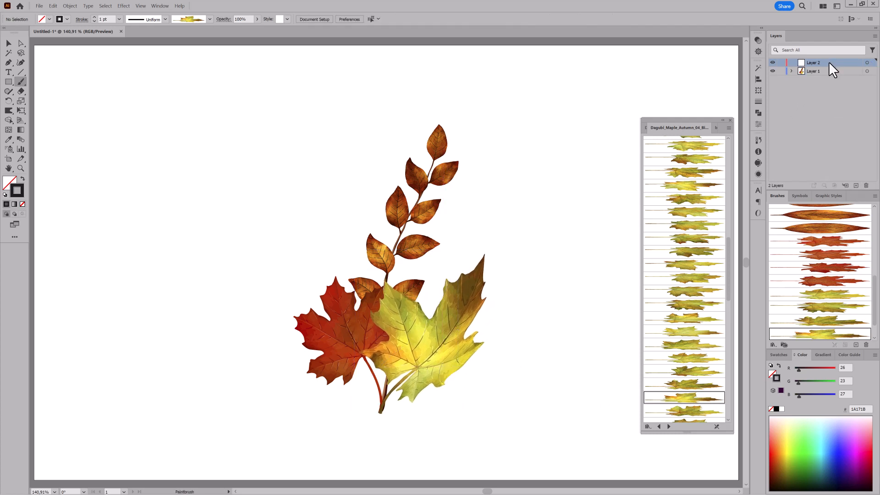
On a new Layer 2 beneath the locked Layer 1, paint a curved branch rising up-left with the second branches_splashes branch brush
{"action": "left_click_drag", "start_coordinate": [829, 64], "coordinate": [828, 78]}
{"action": "left_click", "coordinate": [715, 128]}
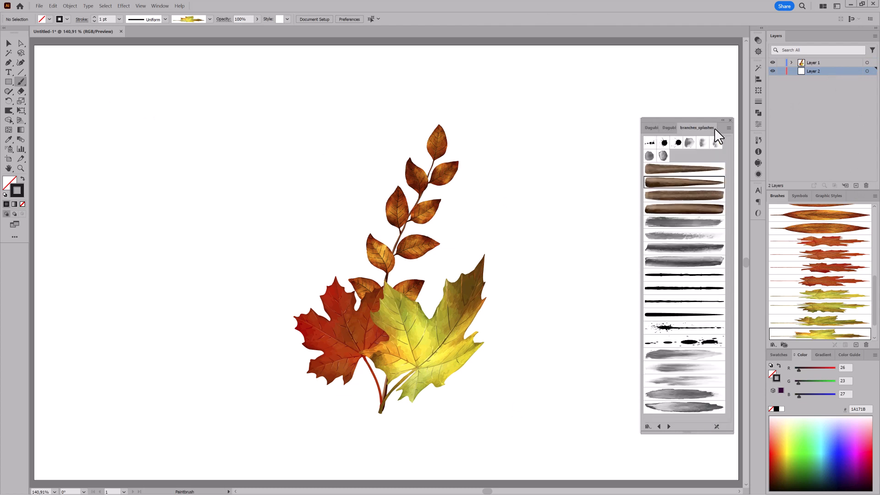
{"action": "left_click", "coordinate": [688, 183]}
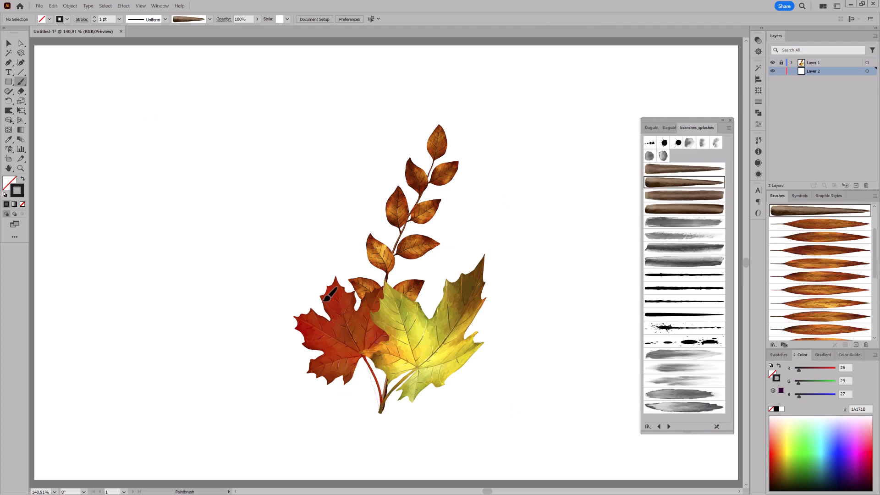
{"action": "left_click_drag", "start_coordinate": [287, 206], "coordinate": [286, 198]}
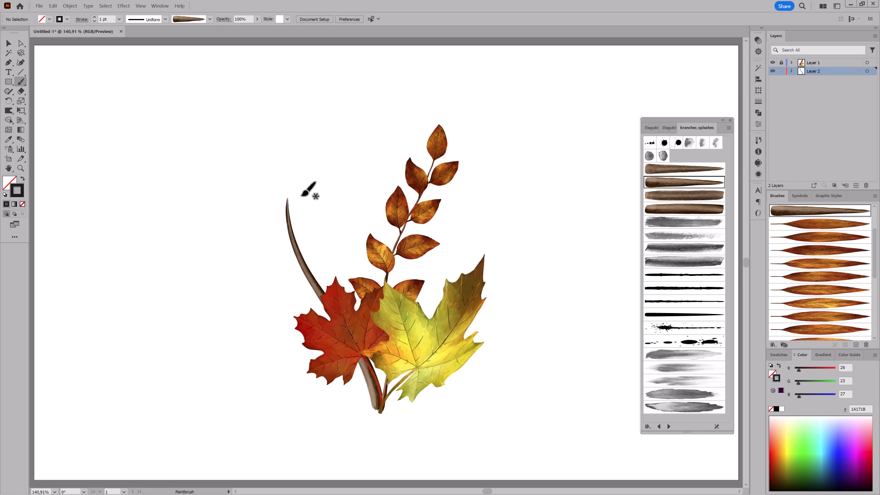
Reduce the curved branch's stroke weight to 0.25 pt and expand its appearance
{"action": "left_click", "coordinate": [94, 20]}
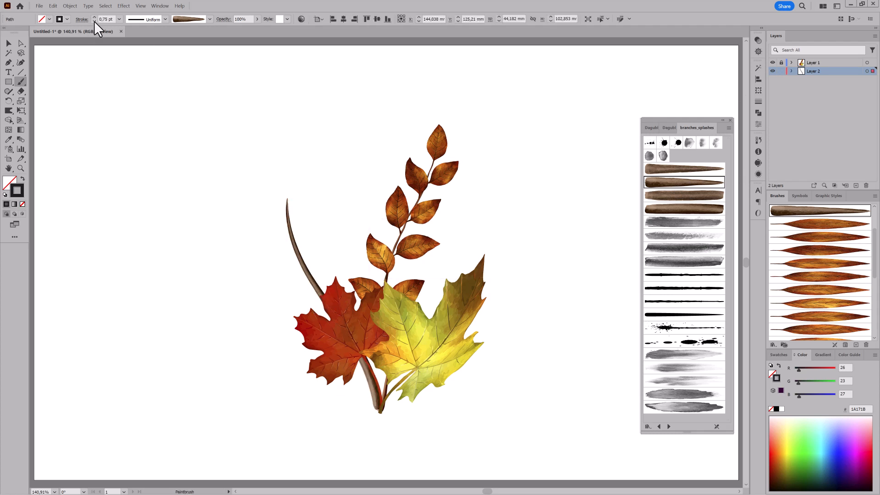
{"action": "left_click", "coordinate": [95, 20]}
{"action": "left_click", "coordinate": [95, 20]}
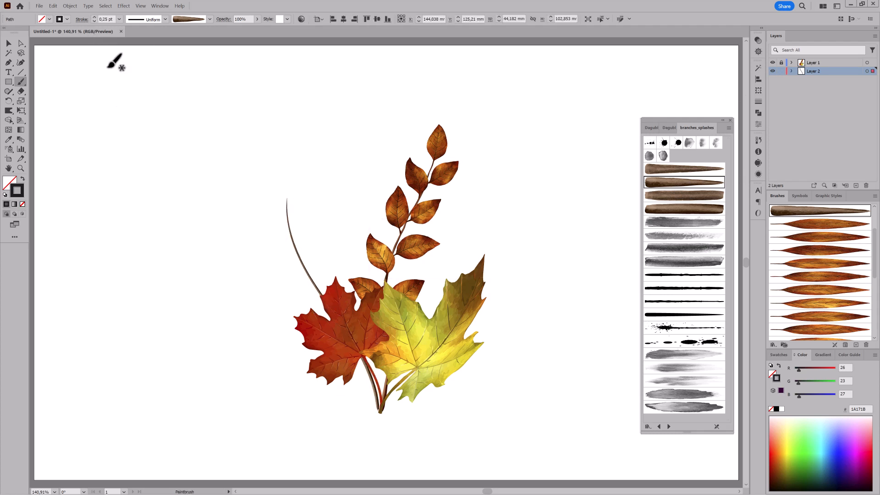
{"action": "left_click", "coordinate": [52, 5]}
{"action": "left_click", "coordinate": [91, 98]}
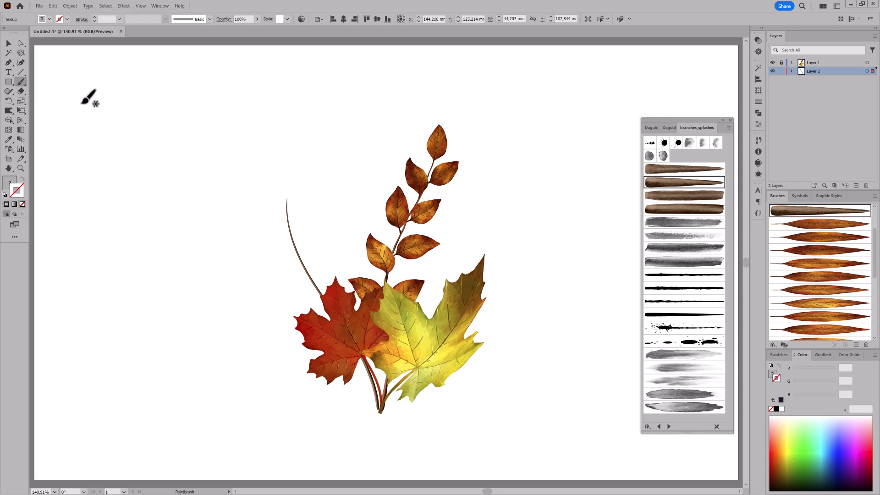
Warp the expanded branch's upper curve and lower end with the Warp tool to give it an uneven, natural outline
{"action": "left_click", "coordinate": [9, 111]}
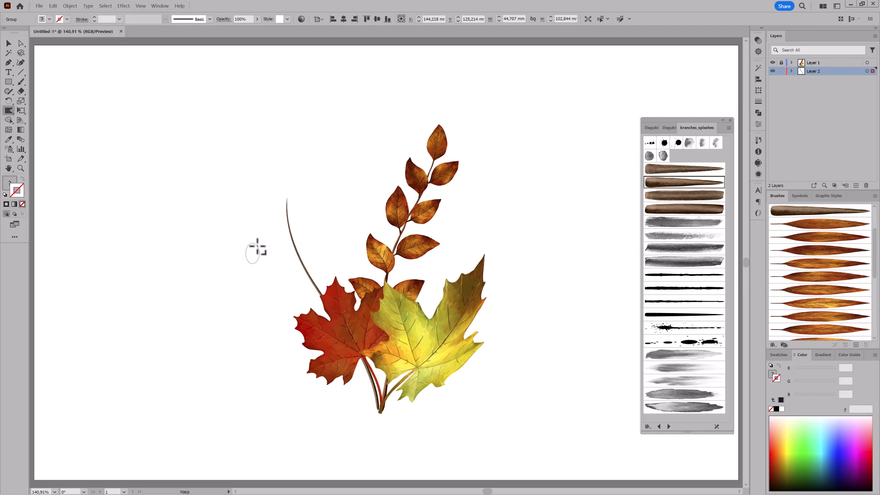
{"action": "mouse_move", "coordinate": [283, 236]}
{"action": "left_mouse_down"}
{"action": "mouse_move", "coordinate": [295, 262]}
{"action": "mouse_move", "coordinate": [317, 271]}
{"action": "mouse_move", "coordinate": [310, 294]}
{"action": "left_mouse_up"}
{"action": "mouse_move", "coordinate": [367, 383]}
{"action": "left_mouse_down"}
{"action": "mouse_move", "coordinate": [379, 406]}
{"action": "mouse_move", "coordinate": [363, 373]}
{"action": "left_mouse_up"}
Unlock and expand Layer 1, hide the red maple leaf and warp the branch section it covered
{"action": "left_click", "coordinate": [791, 62]}
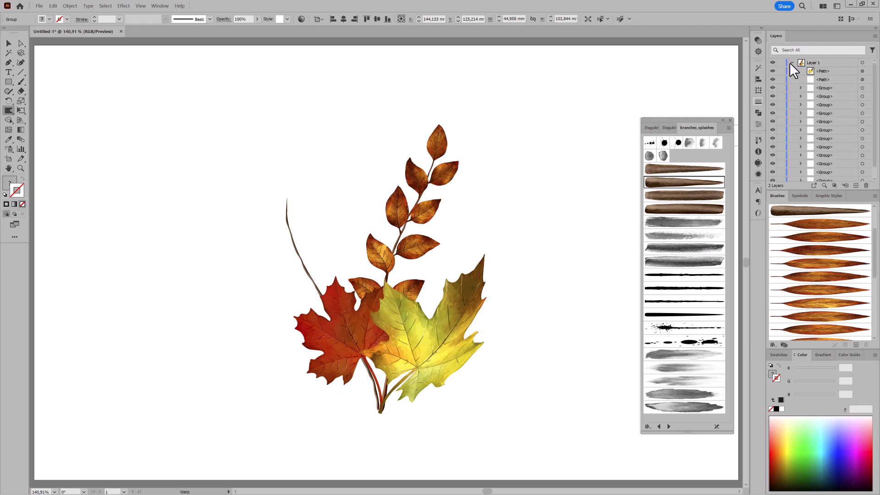
{"action": "left_click", "coordinate": [773, 79]}
{"action": "left_click_drag", "start_coordinate": [334, 329], "coordinate": [339, 309]}
{"action": "left_click_drag", "start_coordinate": [233, 305], "coordinate": [248, 288]}
{"action": "left_click_drag", "start_coordinate": [325, 301], "coordinate": [311, 312]}
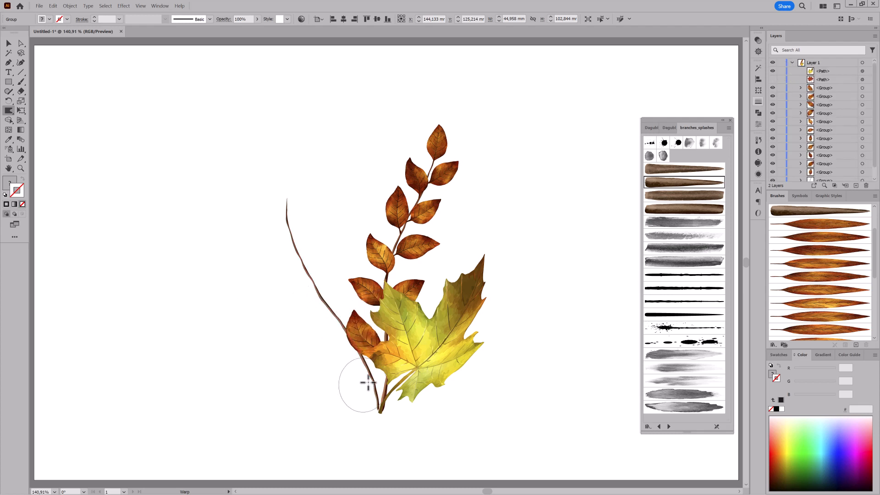
Warp the lower part of the branch and bend its end to meet the base of the other stems
{"action": "mouse_move", "coordinate": [370, 386]}
{"action": "left_mouse_down"}
{"action": "mouse_move", "coordinate": [410, 416]}
{"action": "mouse_move", "coordinate": [476, 435]}
{"action": "left_mouse_up"}
{"action": "left_click_drag", "start_coordinate": [250, 269], "coordinate": [182, 350]}
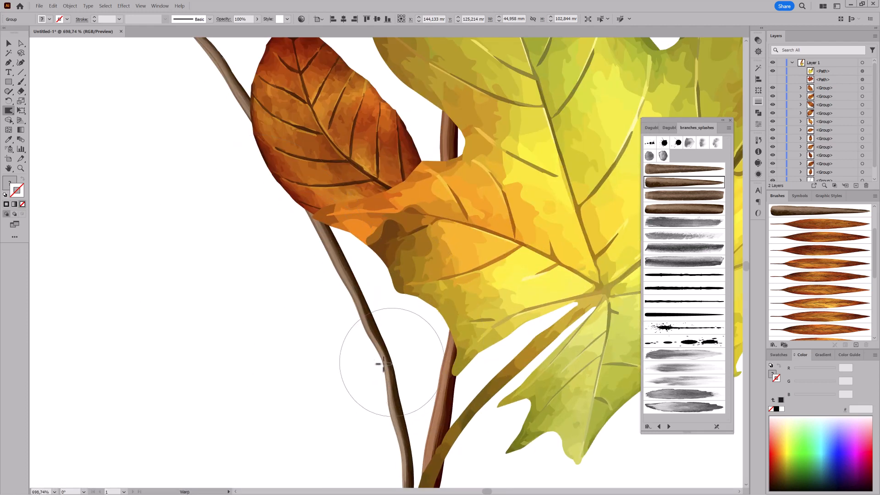
{"action": "mouse_move", "coordinate": [392, 362]}
{"action": "left_mouse_down"}
{"action": "mouse_move", "coordinate": [344, 377]}
{"action": "mouse_move", "coordinate": [390, 371]}
{"action": "mouse_move", "coordinate": [398, 356]}
{"action": "mouse_move", "coordinate": [371, 373]}
{"action": "mouse_move", "coordinate": [372, 348]}
{"action": "mouse_move", "coordinate": [398, 345]}
{"action": "mouse_move", "coordinate": [388, 315]}
{"action": "mouse_move", "coordinate": [389, 331]}
{"action": "mouse_move", "coordinate": [360, 368]}
{"action": "mouse_move", "coordinate": [365, 346]}
{"action": "left_mouse_up"}
{"action": "left_click_drag", "start_coordinate": [442, 379], "coordinate": [366, 368]}
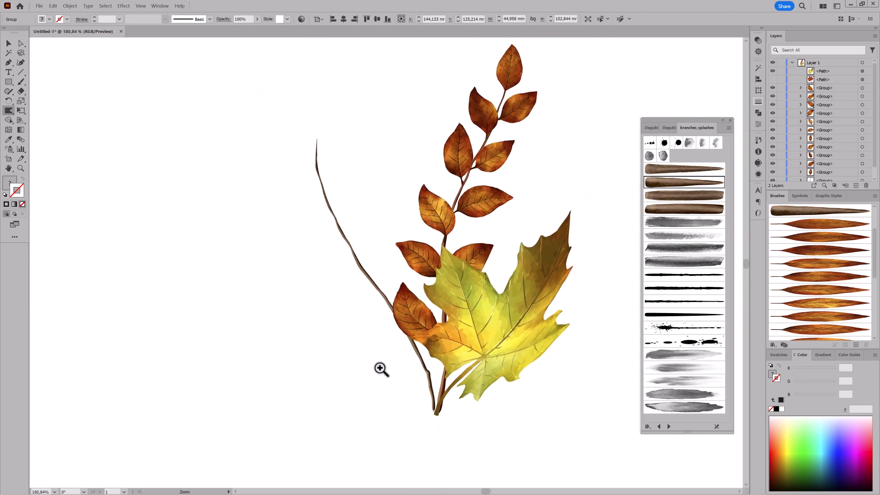
{"action": "mouse_move", "coordinate": [436, 404]}
{"action": "left_mouse_down"}
{"action": "mouse_move", "coordinate": [452, 413]}
{"action": "mouse_move", "coordinate": [469, 429]}
{"action": "mouse_move", "coordinate": [427, 423]}
{"action": "left_mouse_up"}
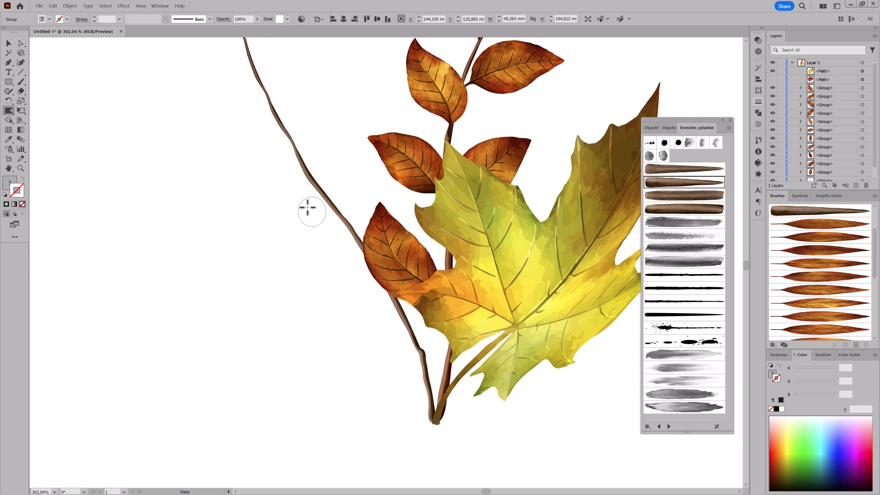
Warp the branch's middle section into gentle bends and show the red maple leaf again
{"action": "left_click_drag", "start_coordinate": [294, 183], "coordinate": [355, 260]}
{"action": "left_click_drag", "start_coordinate": [275, 279], "coordinate": [302, 251]}
{"action": "mouse_move", "coordinate": [350, 237]}
{"action": "left_mouse_down"}
{"action": "mouse_move", "coordinate": [371, 222]}
{"action": "mouse_move", "coordinate": [376, 244]}
{"action": "left_mouse_up"}
{"action": "left_click_drag", "start_coordinate": [424, 296], "coordinate": [396, 268]}
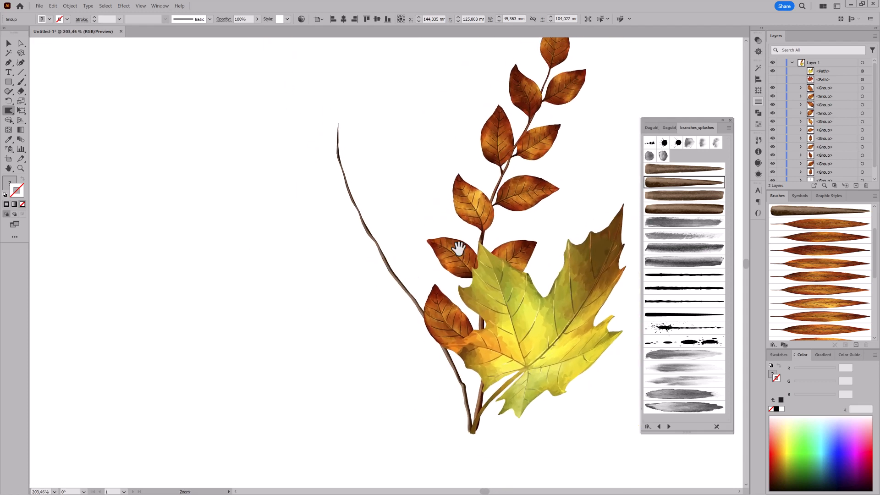
{"action": "left_click_drag", "start_coordinate": [452, 236], "coordinate": [451, 269]}
{"action": "left_click", "coordinate": [772, 79]}
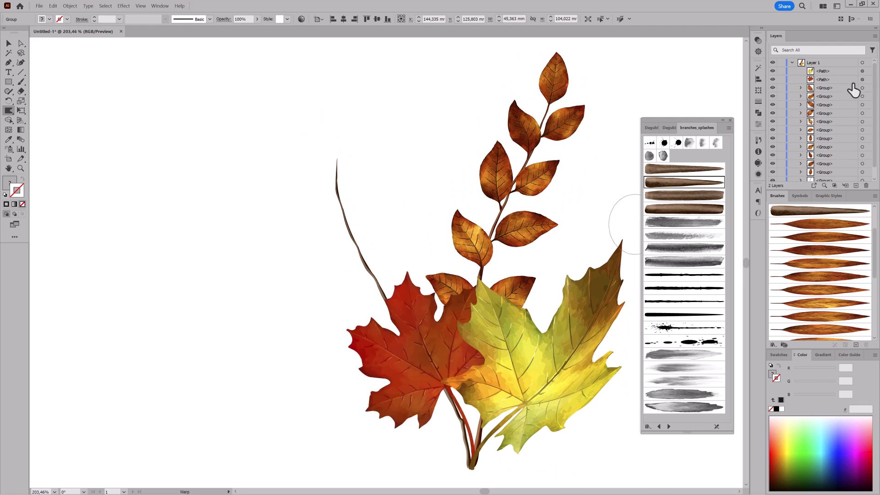
Rotate and reposition the red maple leaf over the branch with Free Transform, deselect it and lock Layer 1
{"action": "left_click", "coordinate": [862, 80]}
{"action": "left_click", "coordinate": [20, 110]}
{"action": "left_click_drag", "start_coordinate": [412, 270], "coordinate": [418, 296]}
{"action": "left_click_drag", "start_coordinate": [406, 372], "coordinate": [337, 344]}
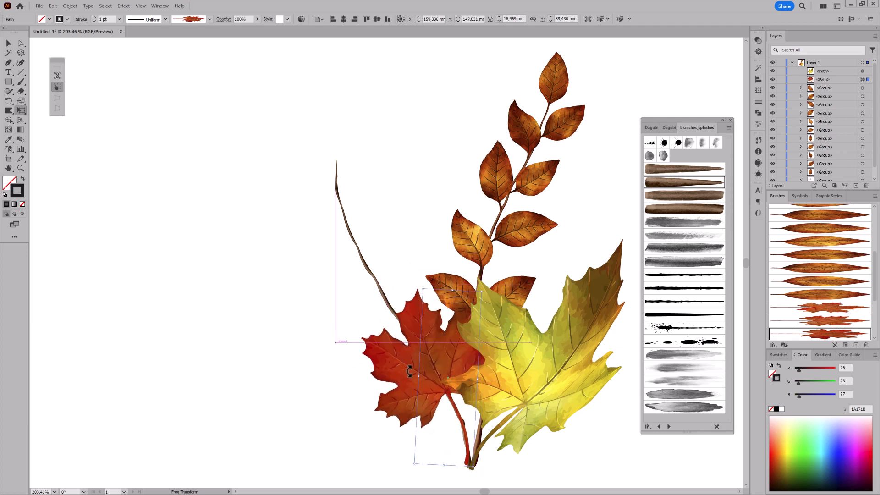
{"action": "mouse_move", "coordinate": [428, 393]}
{"action": "left_mouse_down"}
{"action": "mouse_move", "coordinate": [435, 392]}
{"action": "mouse_move", "coordinate": [431, 385]}
{"action": "left_mouse_up"}
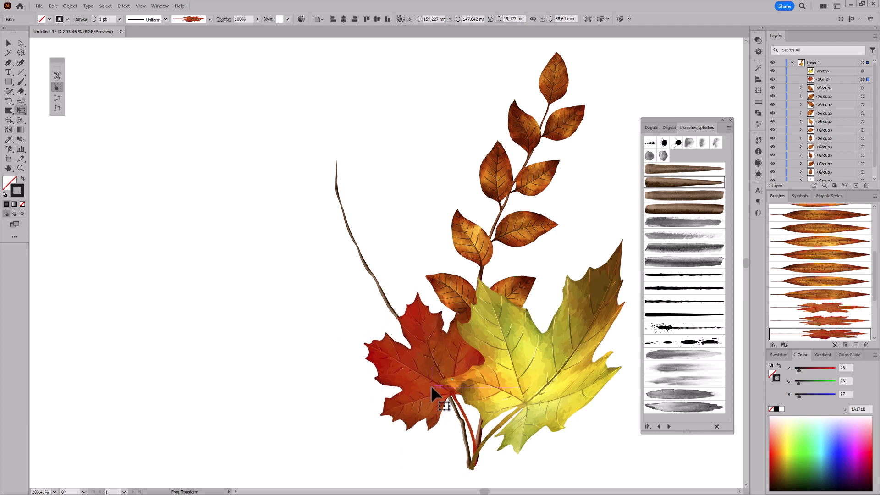
{"action": "key", "text": "v"}
{"action": "left_click", "coordinate": [263, 327]}
{"action": "left_click", "coordinate": [792, 63]}
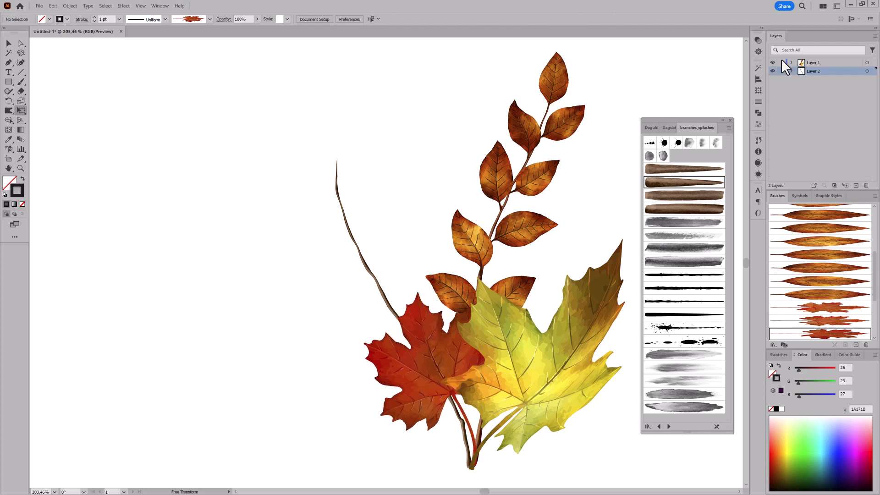
Open the Dagubi_Walnut_Autumn_01_Big_Set brush library and advance through the following sets to the golden-orange leaf brushes
{"action": "left_click", "coordinate": [773, 344]}
{"action": "mouse_move", "coordinate": [788, 391]}
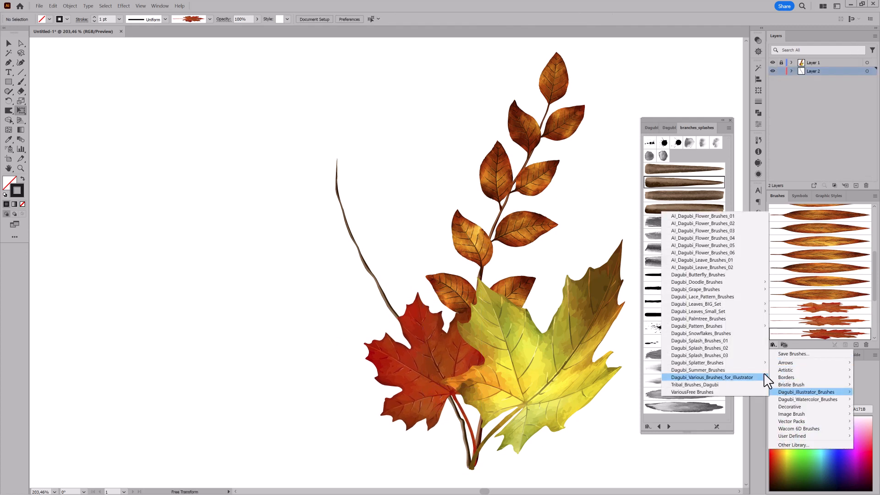
{"action": "mouse_move", "coordinate": [748, 304]}
{"action": "mouse_move", "coordinate": [796, 355]}
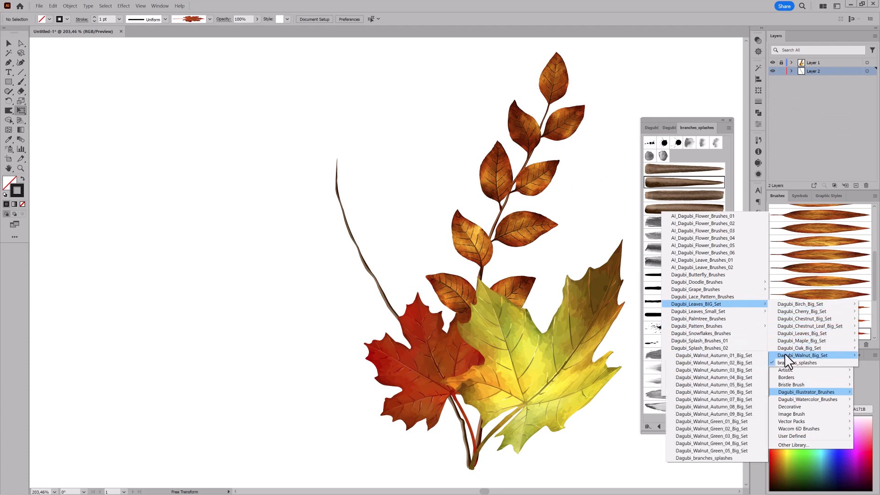
{"action": "left_click", "coordinate": [756, 355]}
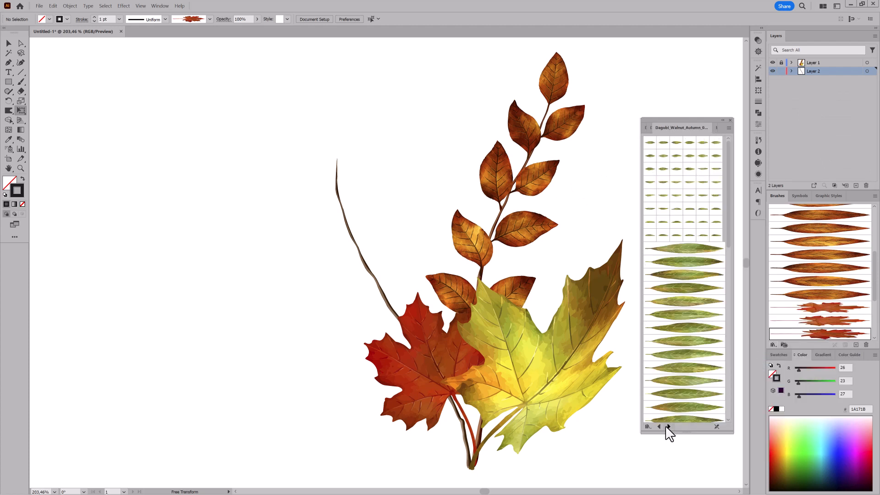
{"action": "left_click_drag", "start_coordinate": [728, 184], "coordinate": [726, 229]}
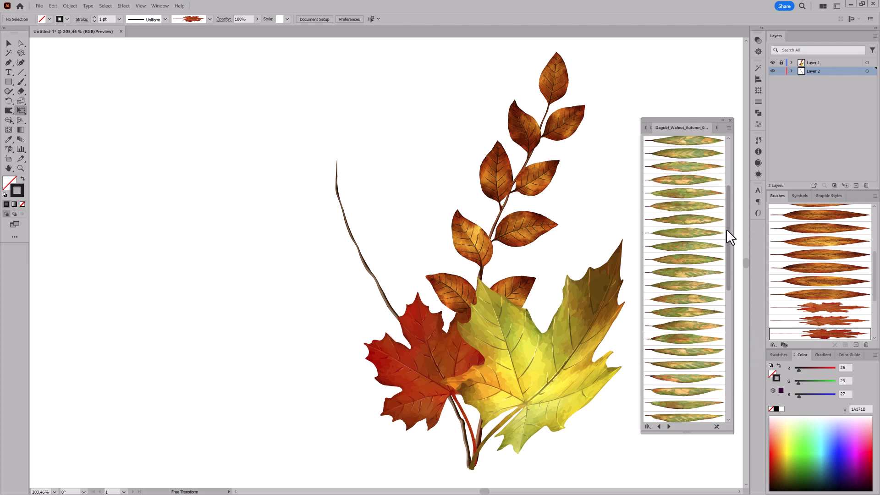
{"action": "left_click", "coordinate": [669, 427]}
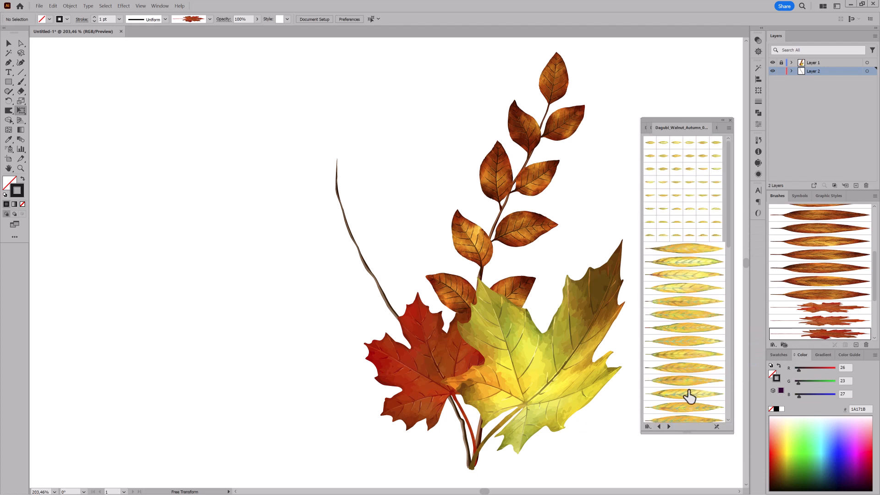
{"action": "left_click", "coordinate": [669, 427]}
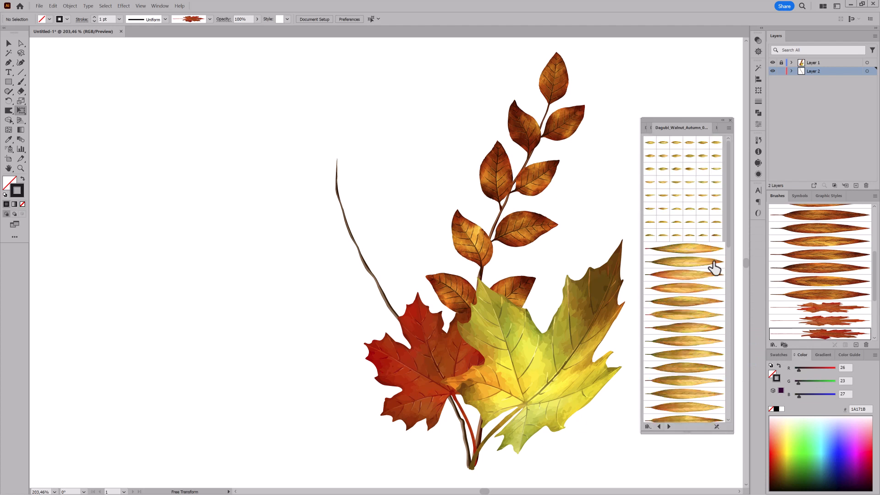
Paint an upright golden leaf at the branch's tip on Layer 2 with the walnut set's first art brush
{"action": "left_click", "coordinate": [697, 249]}
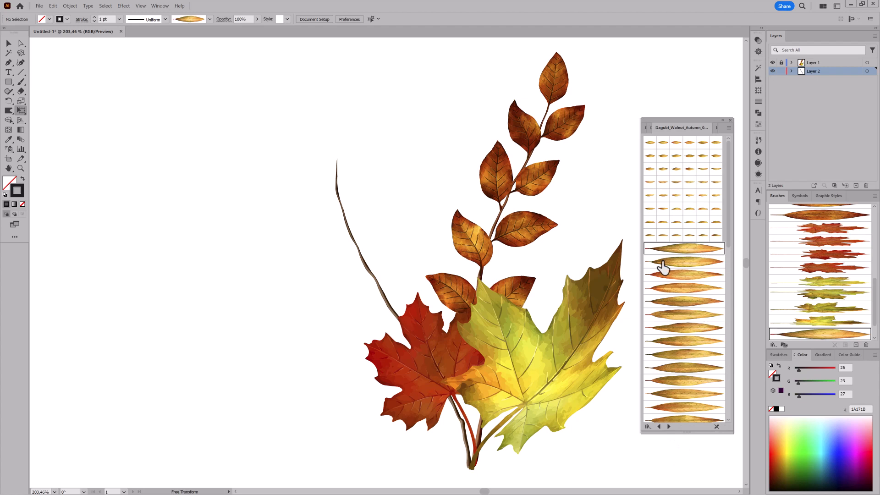
{"action": "left_click", "coordinate": [20, 81]}
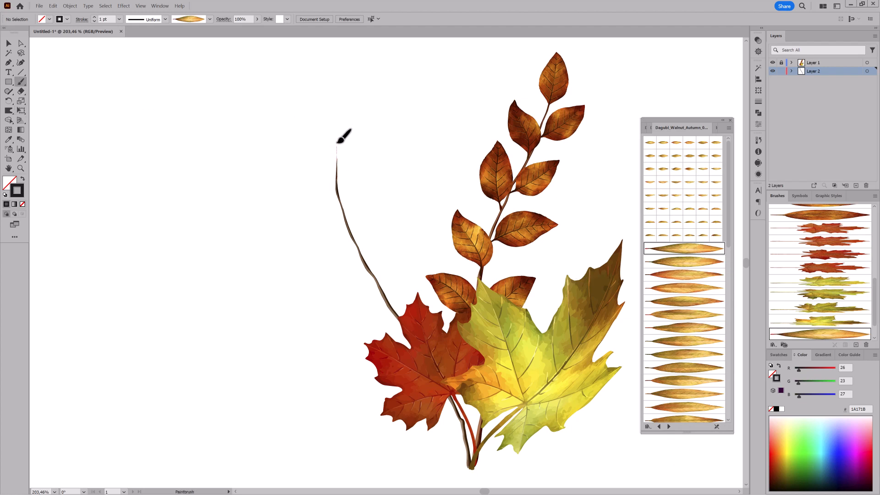
{"action": "left_click_drag", "start_coordinate": [337, 143], "coordinate": [339, 123]}
{"action": "mouse_move", "coordinate": [337, 156]}
{"action": "left_mouse_down"}
{"action": "mouse_move", "coordinate": [372, 184]}
{"action": "mouse_move", "coordinate": [340, 172]}
{"action": "left_mouse_up"}
{"action": "scroll", "coordinate": [402, 220], "scroll_direction": "down", "scroll_amount": 3}
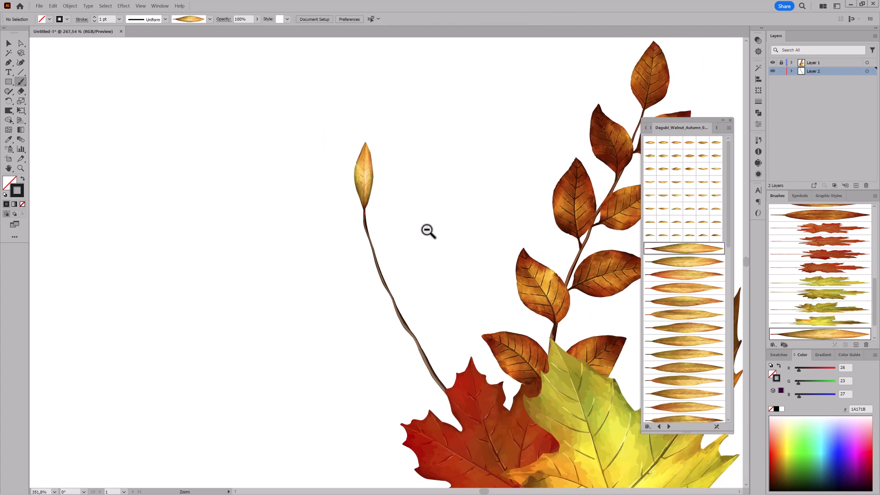
Paint three leaves below the tip, right, left and right of the branch, with the second, third and fourth art brushes
{"action": "left_click", "coordinate": [683, 261]}
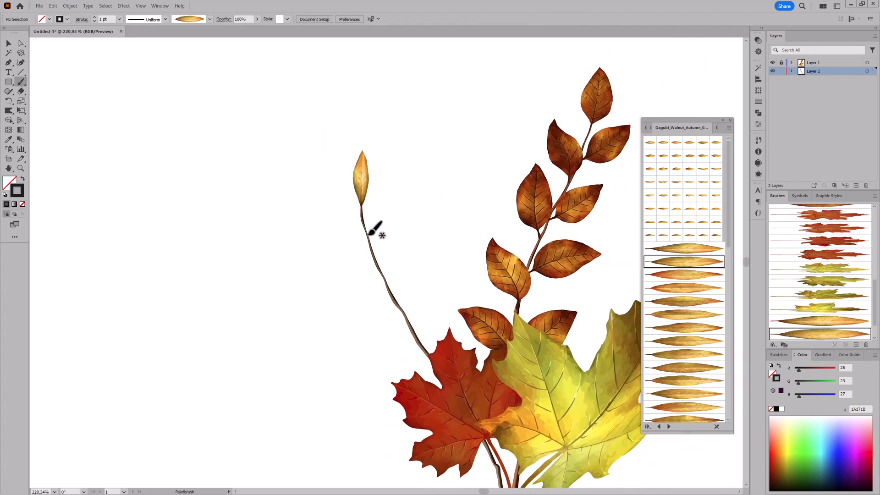
{"action": "left_click_drag", "start_coordinate": [389, 193], "coordinate": [390, 193]}
{"action": "left_click", "coordinate": [688, 275]}
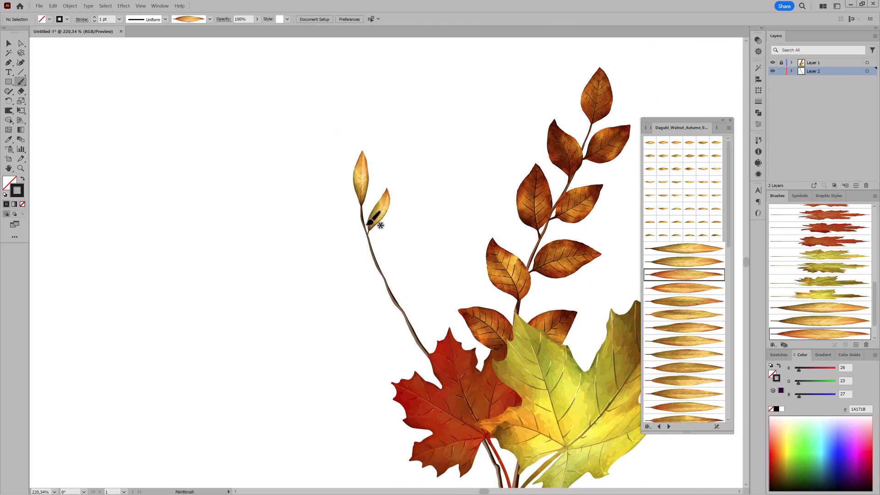
{"action": "left_click_drag", "start_coordinate": [330, 181], "coordinate": [329, 181]}
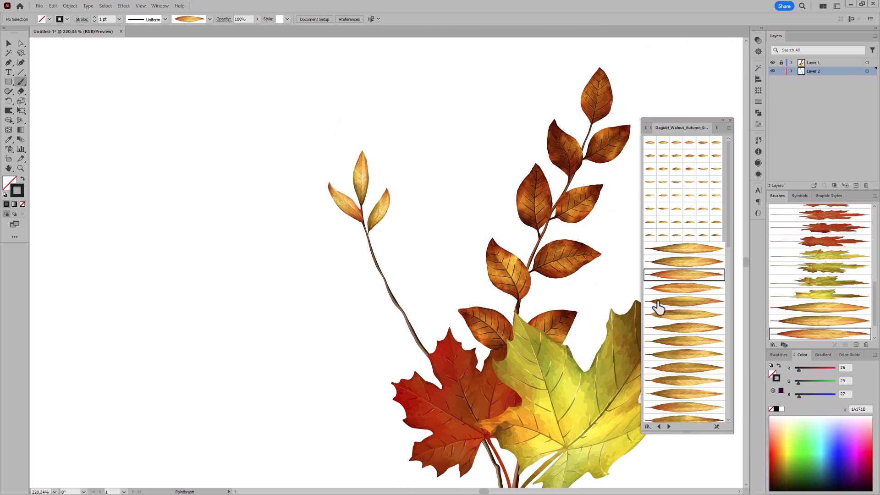
{"action": "left_click", "coordinate": [681, 288]}
{"action": "left_click_drag", "start_coordinate": [382, 243], "coordinate": [409, 228]}
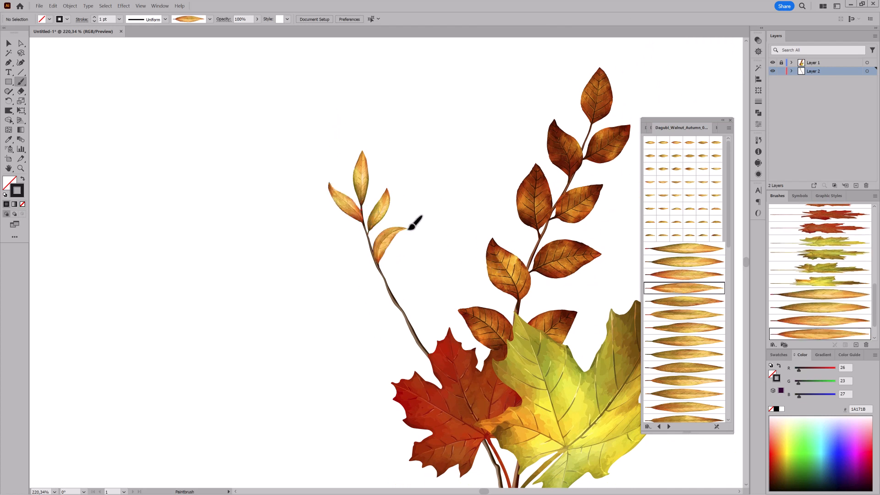
Paint two leaves on the branch's left side with the fifth and sixth art brushes, undoing an unwanted stroke
{"action": "left_click", "coordinate": [683, 302]}
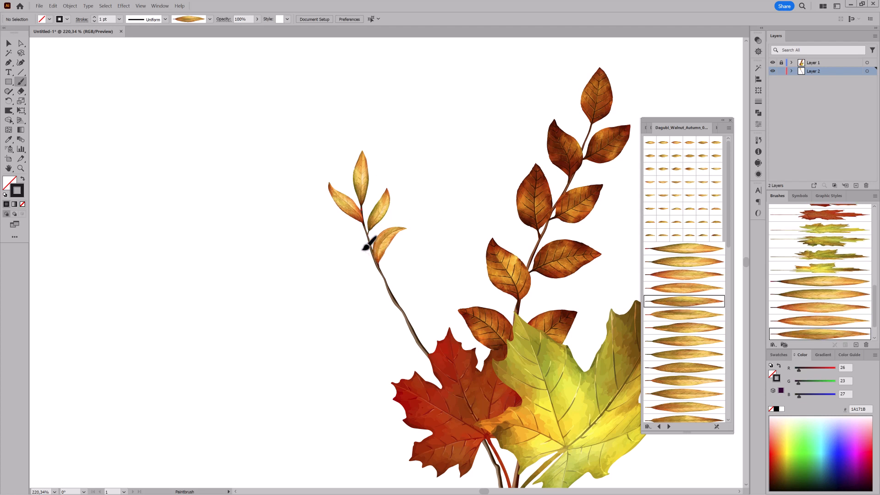
{"action": "mouse_move", "coordinate": [363, 249]}
{"action": "left_mouse_down"}
{"action": "mouse_move", "coordinate": [330, 227]}
{"action": "mouse_move", "coordinate": [366, 245]}
{"action": "mouse_move", "coordinate": [322, 233]}
{"action": "mouse_move", "coordinate": [375, 277]}
{"action": "mouse_move", "coordinate": [334, 247]}
{"action": "left_mouse_up"}
{"action": "key", "text": "ctrl+z"}
{"action": "left_click", "coordinate": [683, 312]}
Paint two leaves on the middle of the branch's right side with the seventh and eighth art brushes
{"action": "left_click", "coordinate": [686, 328]}
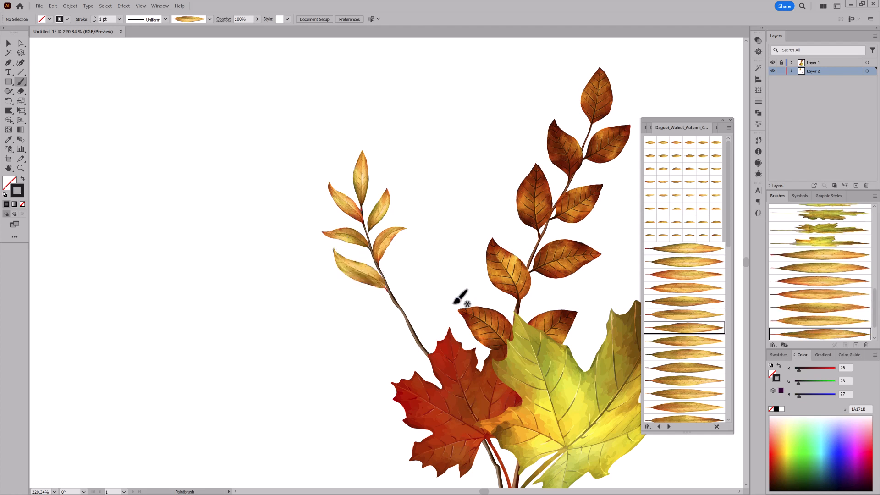
{"action": "left_click_drag", "start_coordinate": [420, 246], "coordinate": [421, 245]}
{"action": "left_click", "coordinate": [685, 341]}
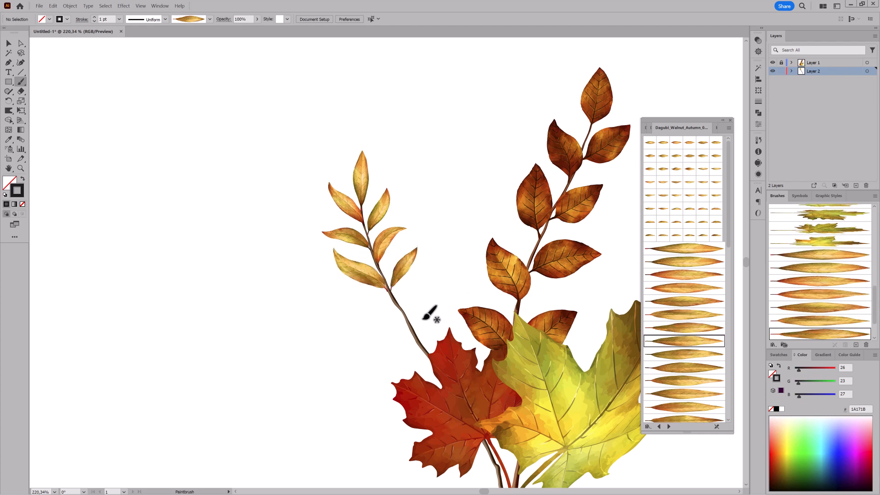
{"action": "left_click_drag", "start_coordinate": [424, 276], "coordinate": [424, 277]}
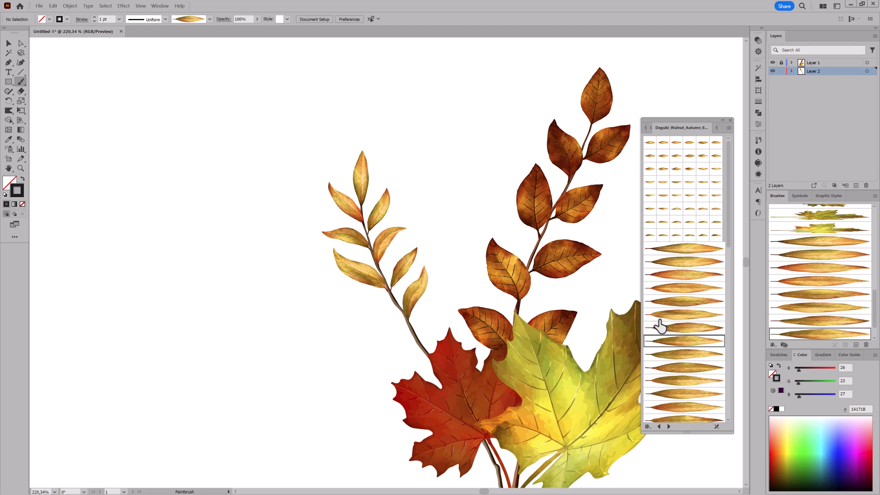
Paint two more leaves lower on the branch's left side with the ninth and tenth art brushes
{"action": "left_click", "coordinate": [675, 355]}
{"action": "left_click_drag", "start_coordinate": [366, 305], "coordinate": [344, 303]}
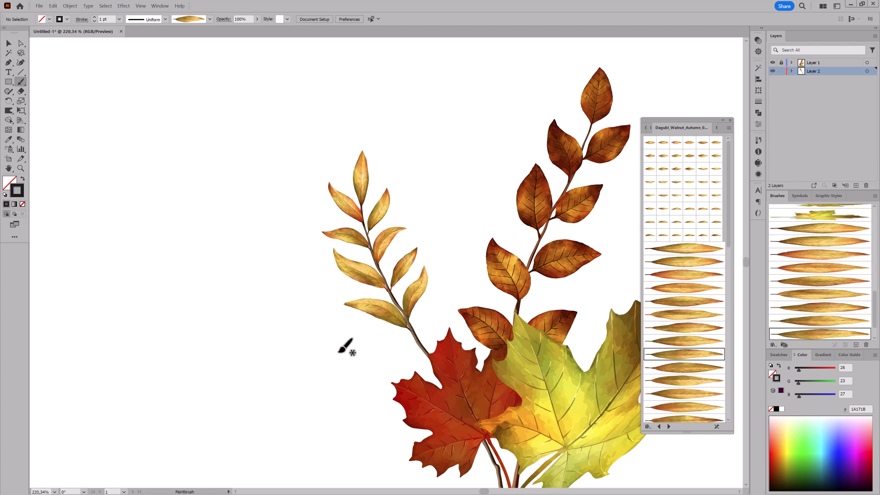
{"action": "left_click", "coordinate": [701, 368]}
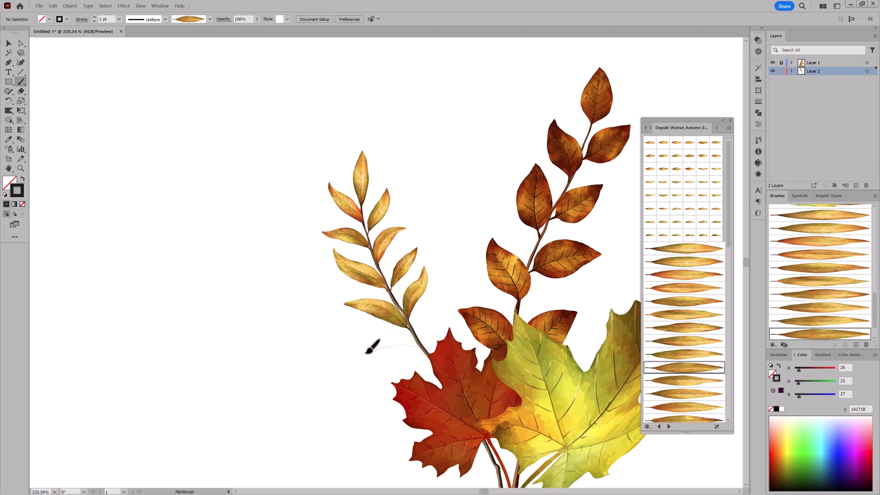
{"action": "left_click_drag", "start_coordinate": [372, 346], "coordinate": [369, 348]}
Paint the last two leaves at the branch's base, right and left, with the eleventh and twelfth art brushes
{"action": "left_click", "coordinate": [684, 380]}
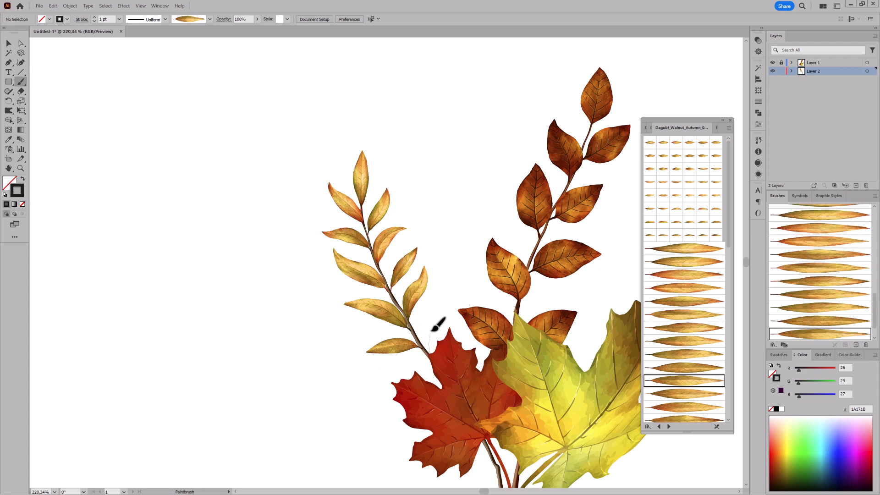
{"action": "left_click_drag", "start_coordinate": [432, 330], "coordinate": [445, 312]}
{"action": "left_click", "coordinate": [670, 393]}
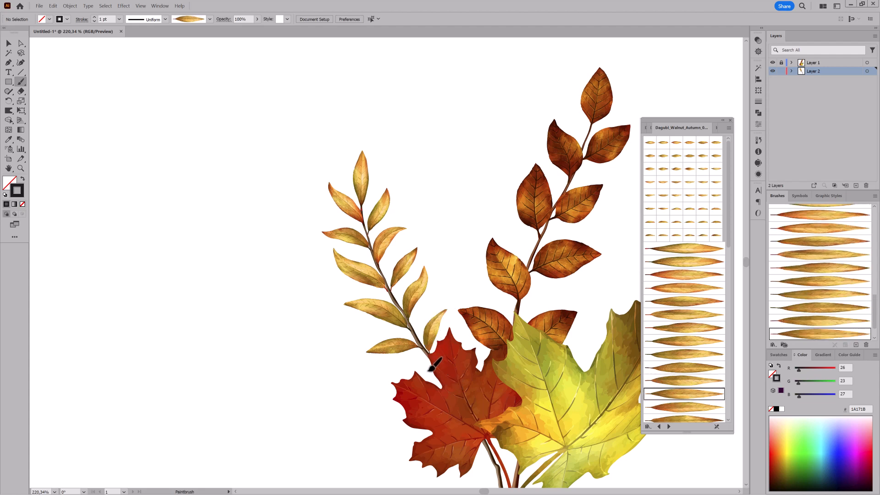
{"action": "left_click_drag", "start_coordinate": [386, 365], "coordinate": [368, 382]}
Nudge individual walnut leaves on both sides of the branch so their bases attach to the stem
{"action": "key", "text": "ctrl+space"}
{"action": "left_click_drag", "start_coordinate": [360, 318], "coordinate": [408, 307]}
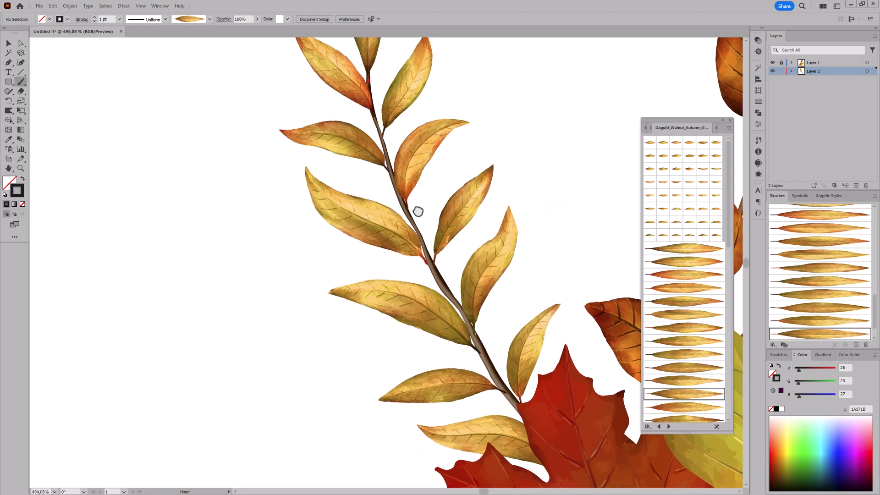
{"action": "left_click_drag", "start_coordinate": [417, 210], "coordinate": [463, 369]}
{"action": "left_click_drag", "start_coordinate": [433, 275], "coordinate": [454, 274]}
{"action": "left_click", "coordinate": [455, 262], "text": "ctrl"}
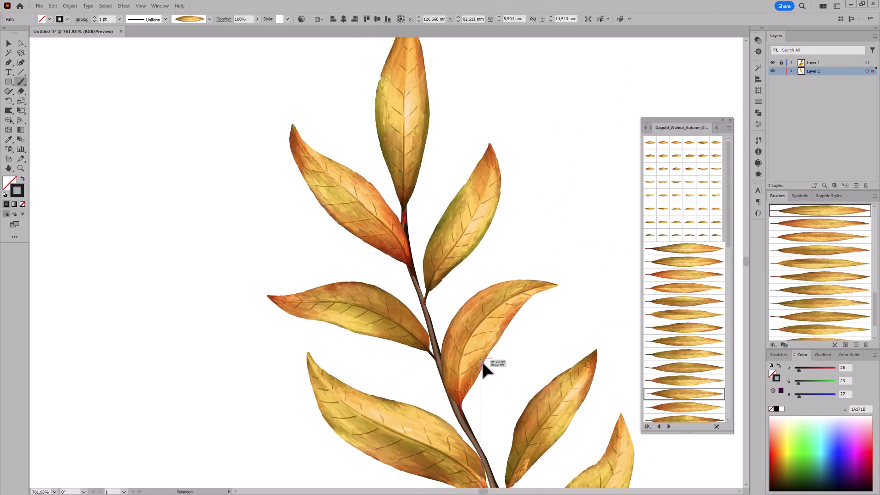
{"action": "left_click_drag", "start_coordinate": [375, 328], "coordinate": [376, 329]}
{"action": "scroll", "coordinate": [376, 329], "scroll_direction": "down", "scroll_amount": 5}
{"action": "left_click", "coordinate": [403, 323], "text": "ctrl"}
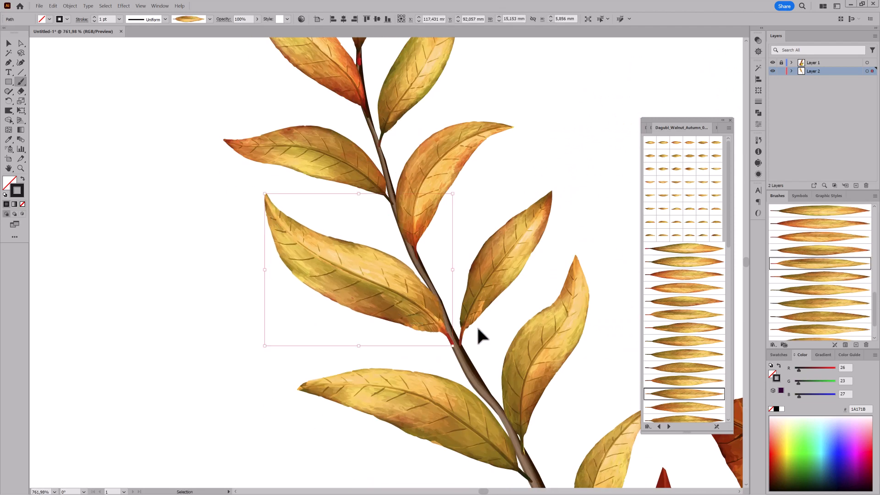
{"action": "scroll", "coordinate": [486, 306], "scroll_direction": "down", "scroll_amount": 5}
{"action": "left_click", "coordinate": [516, 283], "text": "ctrl"}
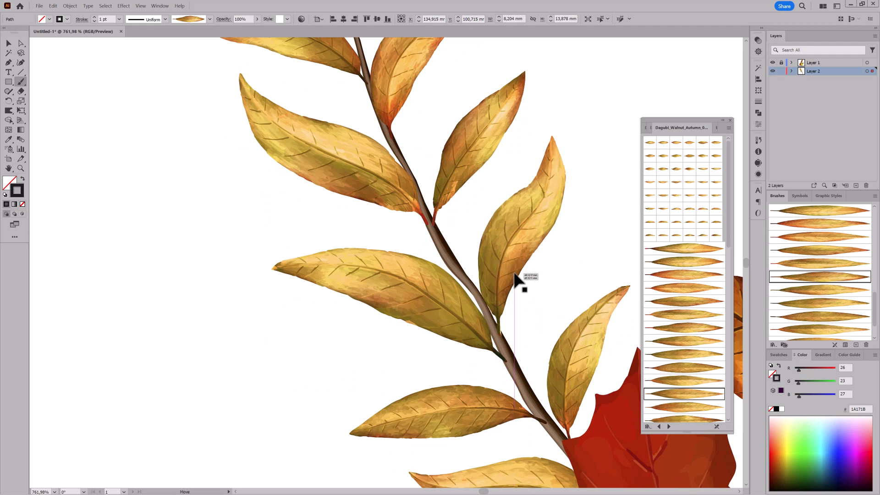
{"action": "scroll", "coordinate": [467, 261], "scroll_direction": "down", "scroll_amount": 5}
{"action": "left_click", "coordinate": [471, 261], "text": "ctrl"}
{"action": "scroll", "coordinate": [466, 232], "scroll_direction": "down", "scroll_amount": 3}
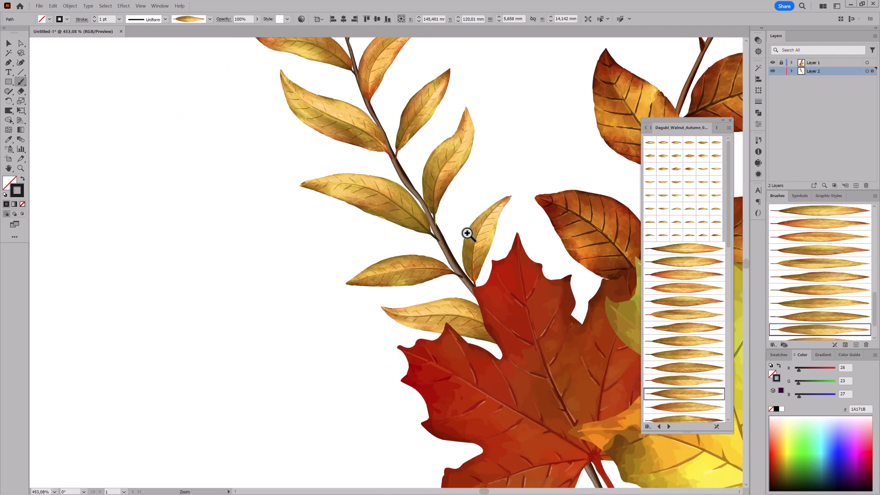
Enlarge the two neighbouring leaves on the middle of the walnut branch's right side
{"action": "scroll", "coordinate": [502, 364], "scroll_direction": "down", "scroll_amount": 3}
{"action": "left_click", "coordinate": [452, 197], "text": "ctrl"}
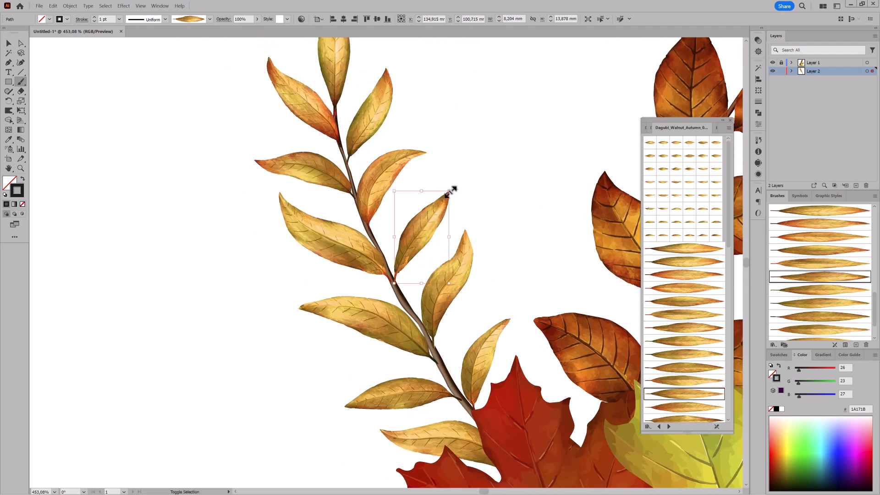
{"action": "left_click_drag", "start_coordinate": [460, 175], "coordinate": [464, 176]}
{"action": "left_click", "coordinate": [389, 186], "text": "ctrl"}
{"action": "left_click_drag", "start_coordinate": [425, 148], "coordinate": [436, 143]}
Select the enlarged middle right leaf and a lower left leaf together and increase their stroke weight
{"action": "left_click", "coordinate": [432, 222], "text": "ctrl"}
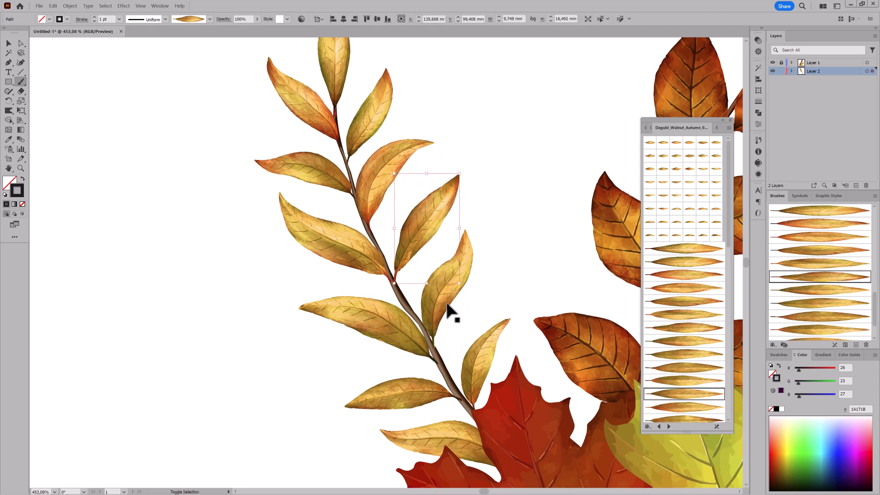
{"action": "left_click", "coordinate": [410, 404], "text": "ctrl+shift"}
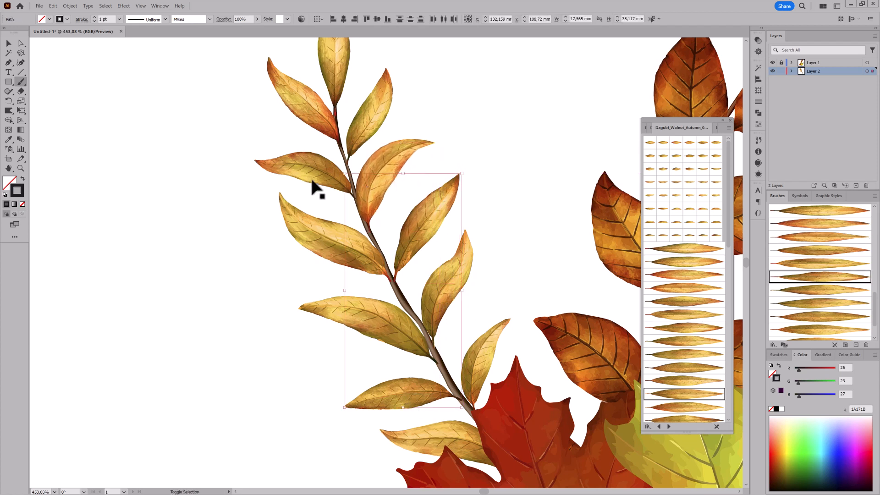
{"action": "left_click", "coordinate": [94, 17]}
{"action": "left_click", "coordinate": [94, 16]}
Scale down the long lower left leaf of the walnut branch towards the stem and deselect it
{"action": "left_click", "coordinate": [338, 324], "text": "ctrl"}
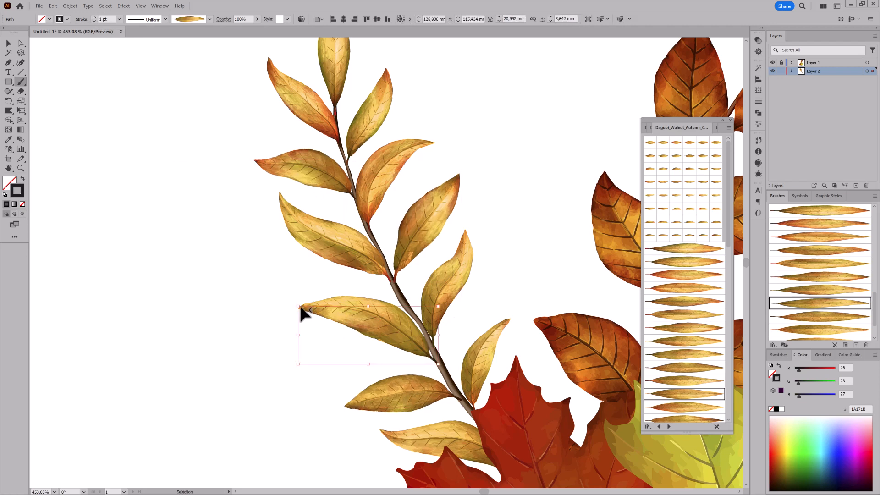
{"action": "left_click_drag", "start_coordinate": [298, 305], "coordinate": [313, 316]}
{"action": "left_click", "coordinate": [251, 330], "text": "ctrl"}
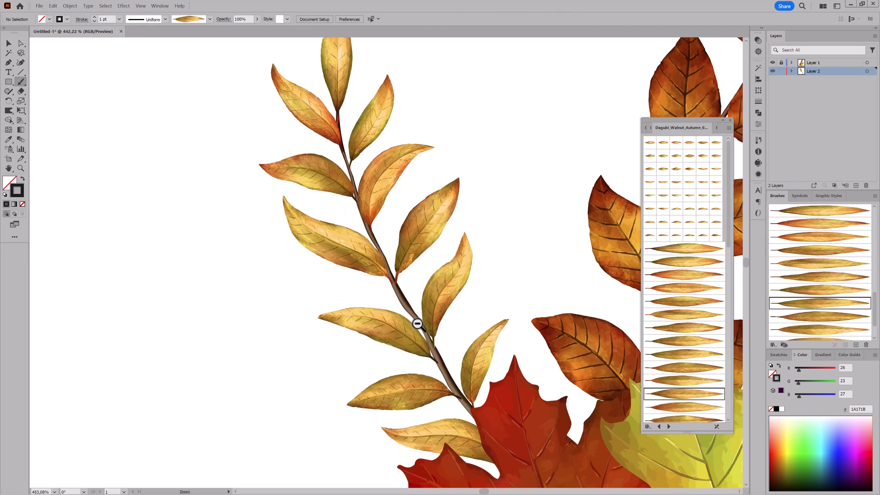
Warm the colour of the walnut branch's bare stem with Adjust Color Balance by reducing its blue
{"action": "key", "text": "ctrl+0"}
{"action": "left_click_drag", "start_coordinate": [489, 340], "coordinate": [427, 280]}
{"action": "scroll", "coordinate": [413, 320], "scroll_direction": "up", "scroll_amount": 4}
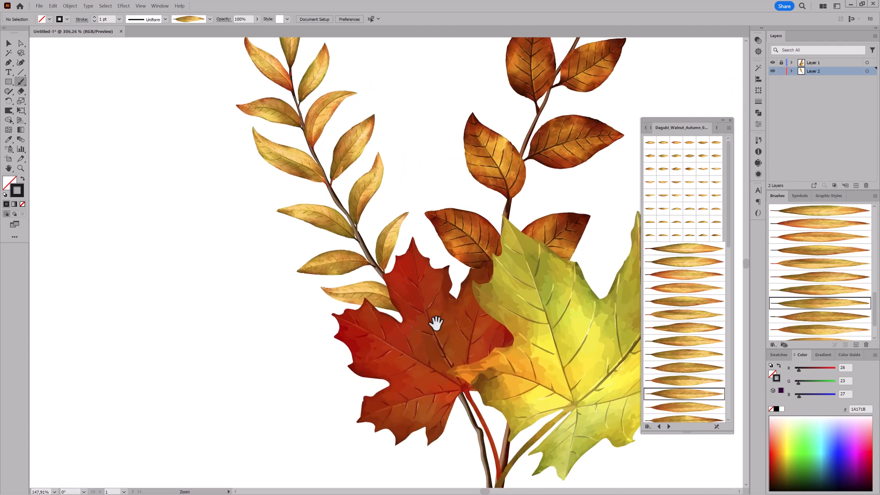
{"action": "left_click_drag", "start_coordinate": [433, 320], "coordinate": [389, 227]}
{"action": "left_click", "coordinate": [9, 43]}
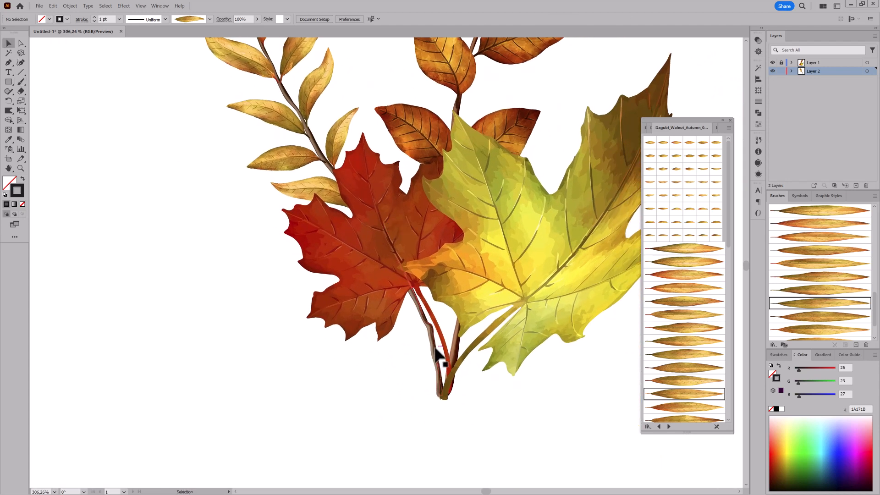
{"action": "left_click", "coordinate": [435, 349]}
{"action": "left_click_drag", "start_coordinate": [312, 213], "coordinate": [397, 338]}
{"action": "left_click", "coordinate": [53, 6]}
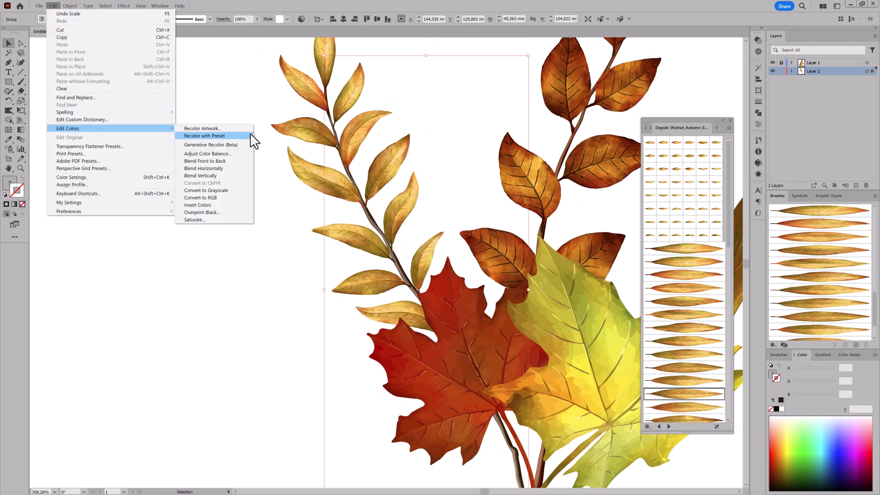
{"action": "left_click", "coordinate": [239, 146]}
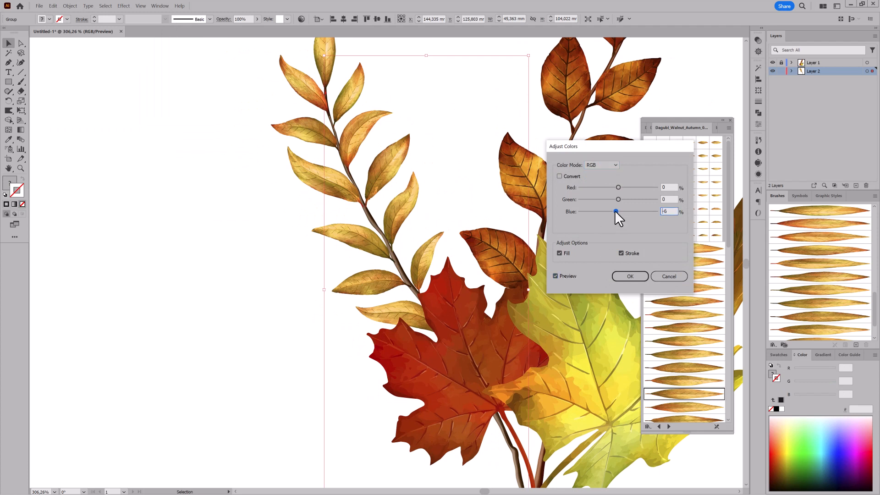
{"action": "mouse_move", "coordinate": [615, 210]}
{"action": "left_mouse_down"}
{"action": "mouse_move", "coordinate": [620, 185]}
{"action": "mouse_move", "coordinate": [616, 198]}
{"action": "left_mouse_up"}
{"action": "left_click", "coordinate": [630, 276]}
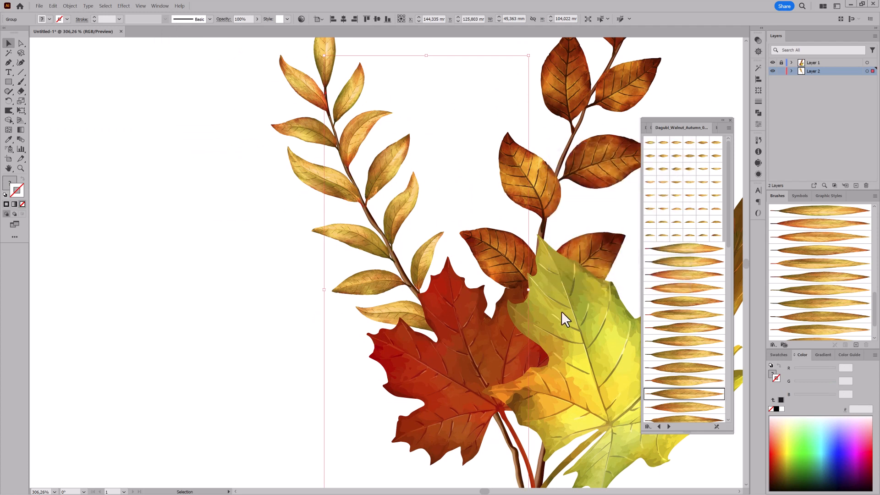
Rotate all of Layer 2's walnut branch slightly clockwise with Free Transform and move its base back onto the other stems
{"action": "scroll", "coordinate": [561, 311], "scroll_direction": "down", "scroll_amount": 3}
{"action": "left_click_drag", "start_coordinate": [485, 288], "coordinate": [474, 288]}
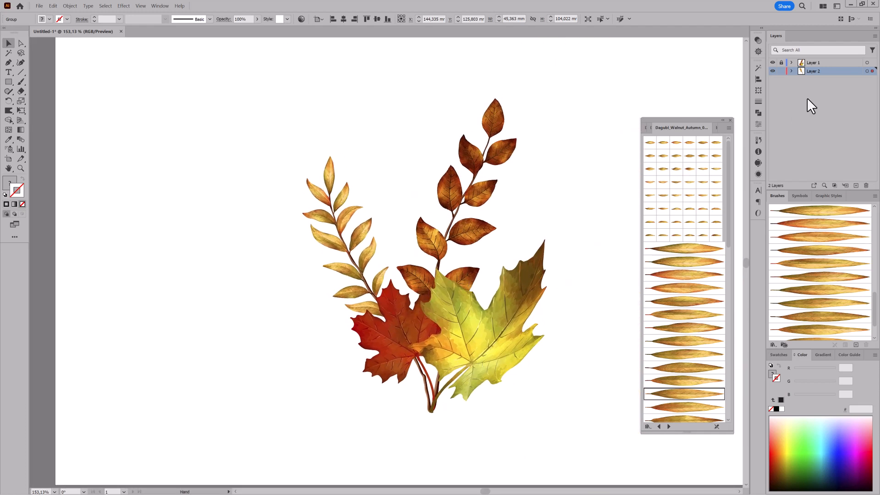
{"action": "left_click", "coordinate": [867, 71]}
{"action": "left_click", "coordinate": [21, 112]}
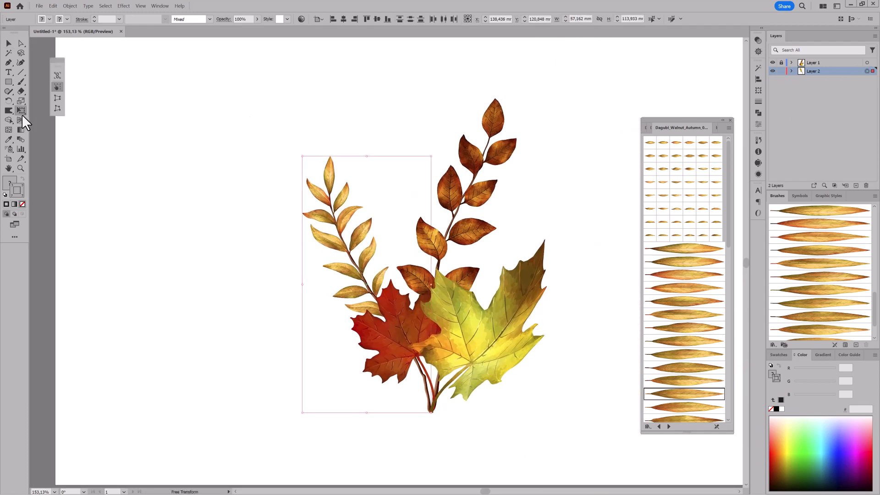
{"action": "left_click_drag", "start_coordinate": [323, 128], "coordinate": [337, 122]}
{"action": "left_click_drag", "start_coordinate": [365, 233], "coordinate": [376, 231]}
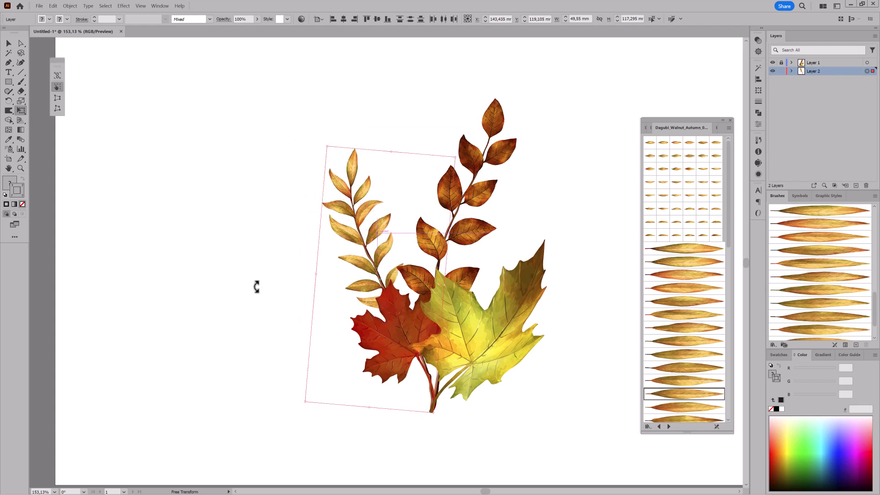
{"action": "left_click_drag", "start_coordinate": [252, 204], "coordinate": [290, 224]}
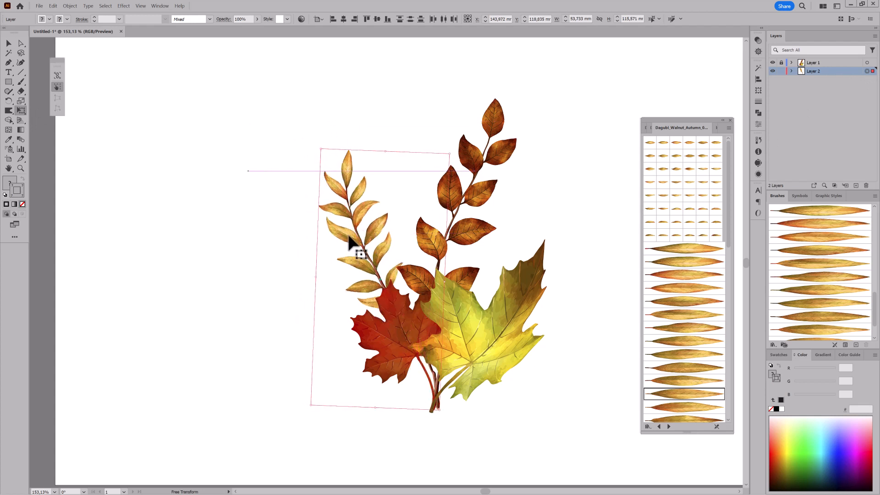
{"action": "left_click_drag", "start_coordinate": [355, 249], "coordinate": [346, 245]}
{"action": "key", "text": "v"}
{"action": "left_click", "coordinate": [400, 383]}
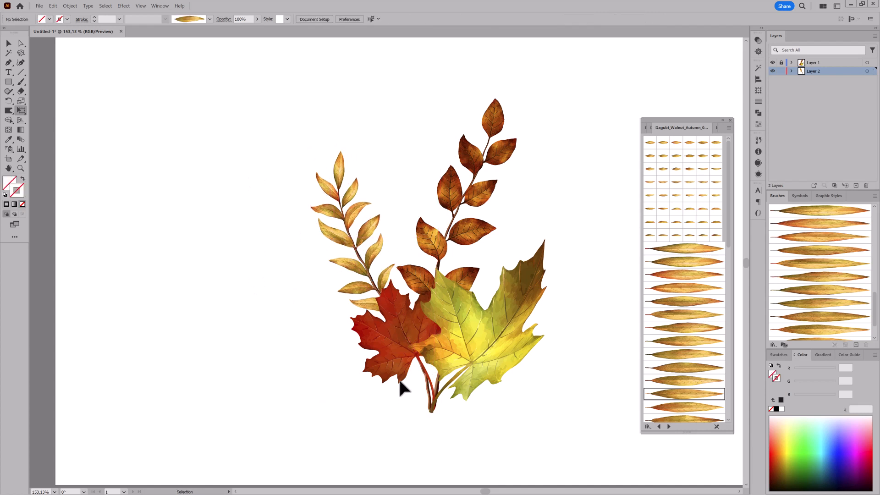
With Layer 2 locked and Layer 1 editable, move the red maple leaf left and adjust its stem path
{"action": "left_click", "coordinate": [782, 71]}
{"action": "left_click_drag", "start_coordinate": [392, 367], "coordinate": [376, 367]}
{"action": "key", "text": "a"}
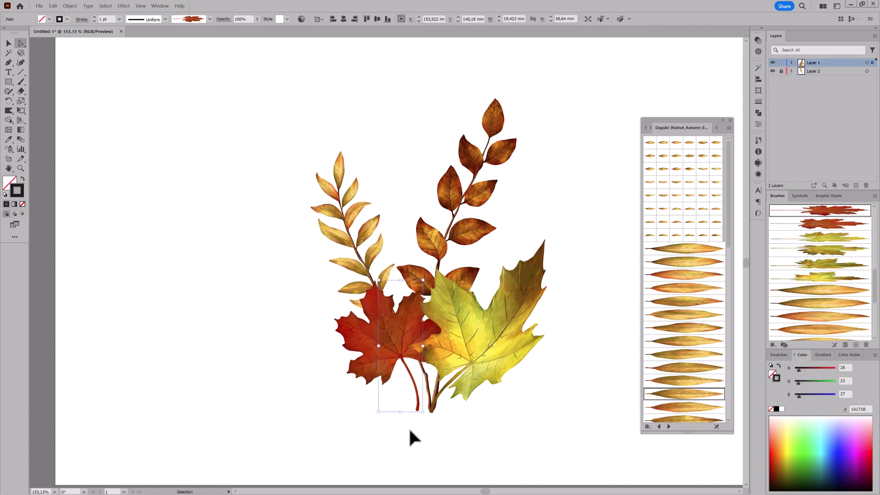
{"action": "scroll", "coordinate": [424, 428], "scroll_direction": "up", "scroll_amount": 6}
{"action": "mouse_move", "coordinate": [513, 373]}
{"action": "left_mouse_down"}
{"action": "mouse_move", "coordinate": [379, 399]}
{"action": "mouse_move", "coordinate": [415, 398]}
{"action": "left_mouse_up"}
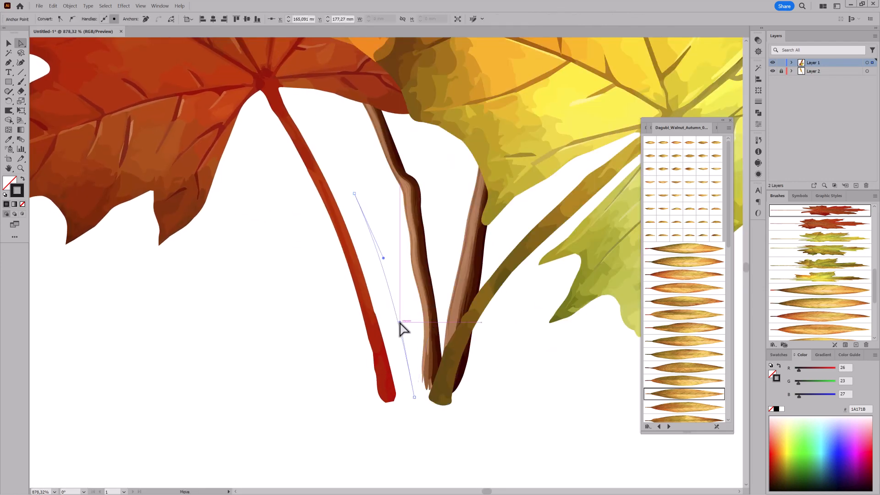
Reshape the red maple leaf's path so the leaf sits lower left and its stem curves into the shared base
{"action": "scroll", "coordinate": [404, 329], "scroll_direction": "down", "scroll_amount": 4}
{"action": "mouse_move", "coordinate": [385, 330]}
{"action": "left_mouse_down"}
{"action": "mouse_move", "coordinate": [405, 326]}
{"action": "mouse_move", "coordinate": [403, 314]}
{"action": "mouse_move", "coordinate": [383, 337]}
{"action": "mouse_move", "coordinate": [372, 326]}
{"action": "left_mouse_up"}
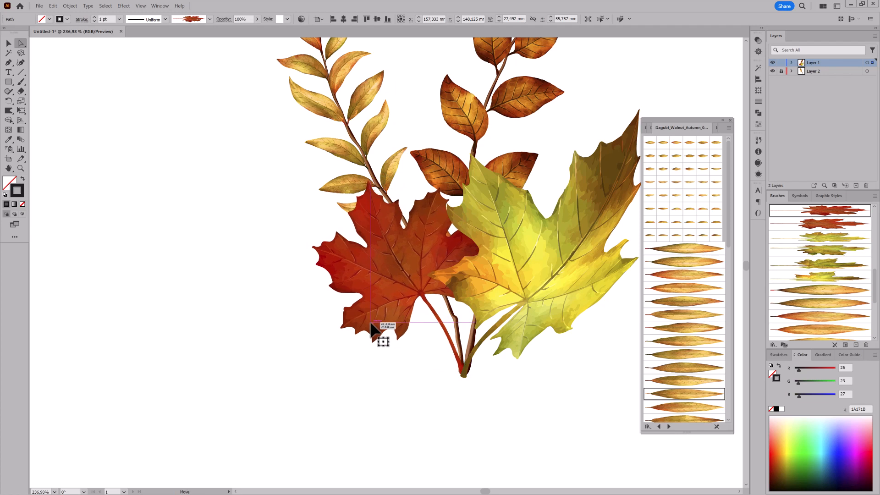
{"action": "left_click", "coordinate": [445, 380]}
{"action": "left_click_drag", "start_coordinate": [469, 375], "coordinate": [442, 367]}
{"action": "left_click_drag", "start_coordinate": [479, 331], "coordinate": [434, 345]}
{"action": "left_click_drag", "start_coordinate": [439, 303], "coordinate": [428, 332]}
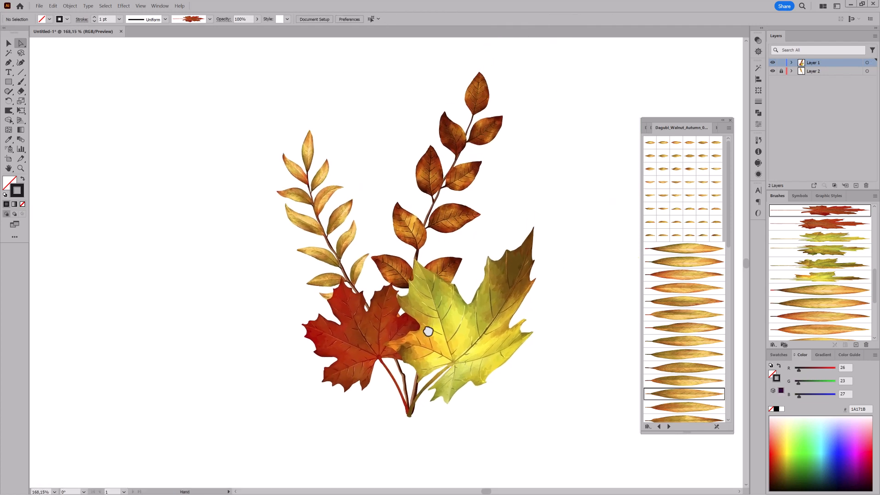
Make Layer 2 active and choose the fifth art brush from the Dagubi maple autumn brush library
{"action": "left_click", "coordinate": [820, 71]}
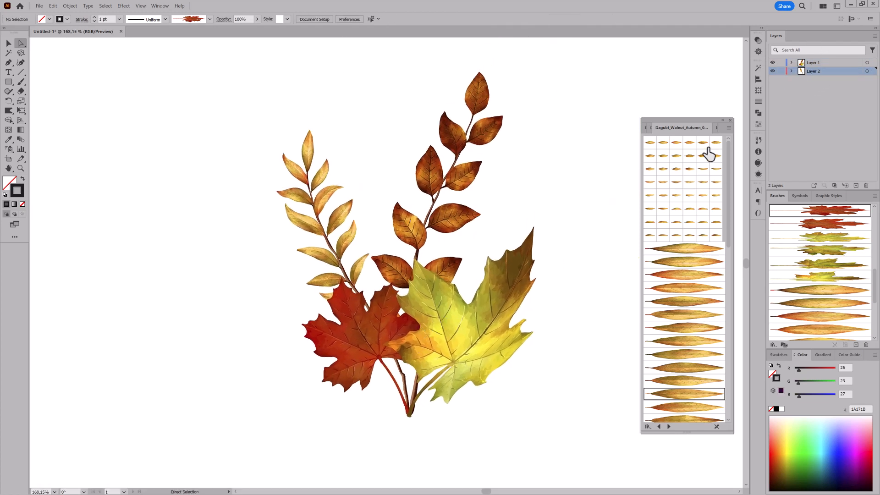
{"action": "left_click", "coordinate": [651, 130]}
{"action": "left_click", "coordinate": [659, 426]}
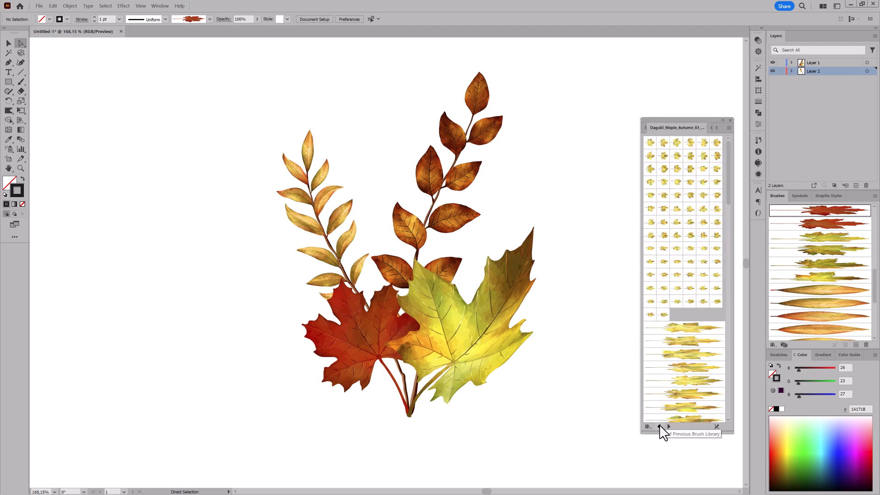
{"action": "left_click", "coordinate": [684, 380]}
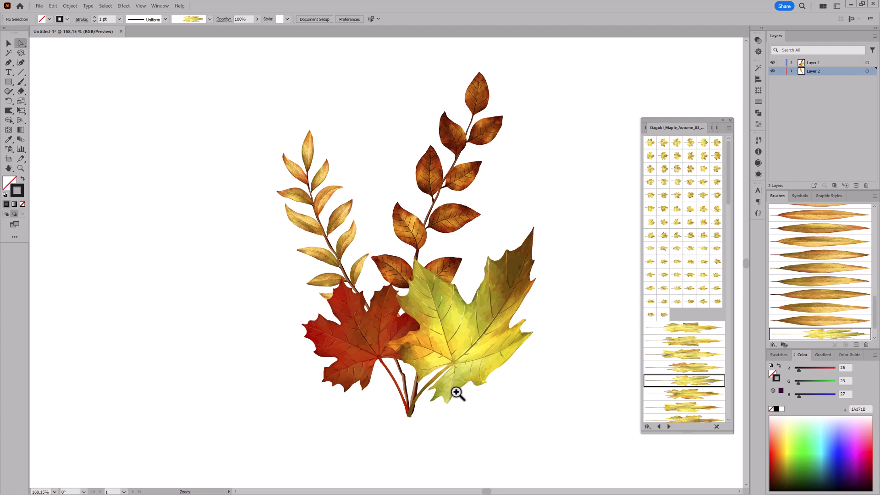
Paint a large yellow-green maple leaf in Draw Behind mode, from the stem base up behind the whole bouquet
{"action": "scroll", "coordinate": [455, 393], "scroll_direction": "down", "scroll_amount": 1}
{"action": "left_click", "coordinate": [20, 82]}
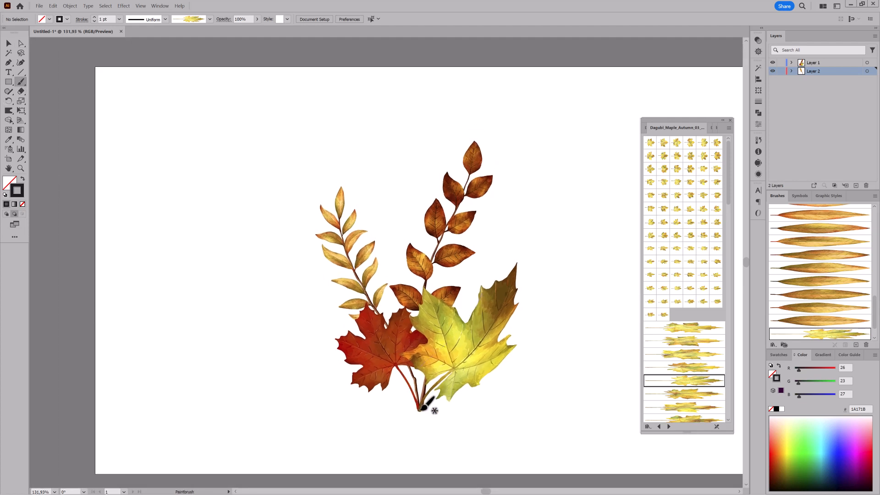
{"action": "left_click_drag", "start_coordinate": [388, 134], "coordinate": [388, 133]}
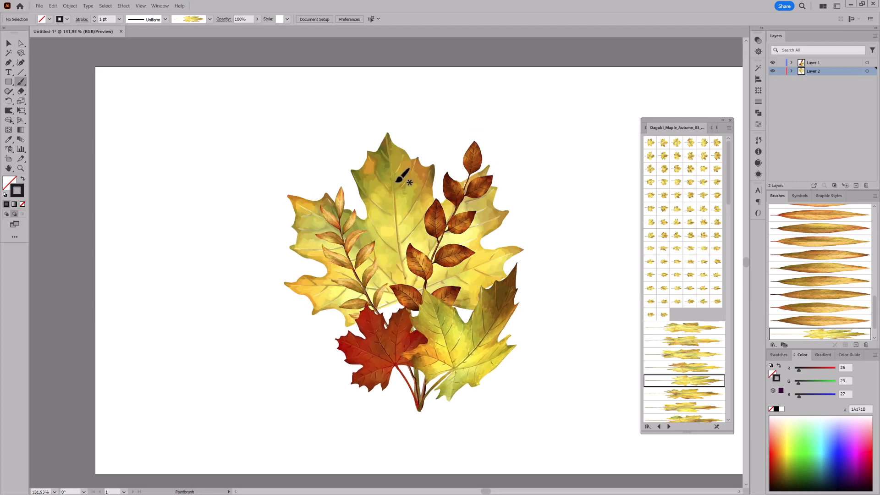
Apply the second maple art brush to the large background leaf and lower its opacity until it looks pale
{"action": "left_click_drag", "start_coordinate": [403, 182], "coordinate": [403, 182], "text": "ctrl"}
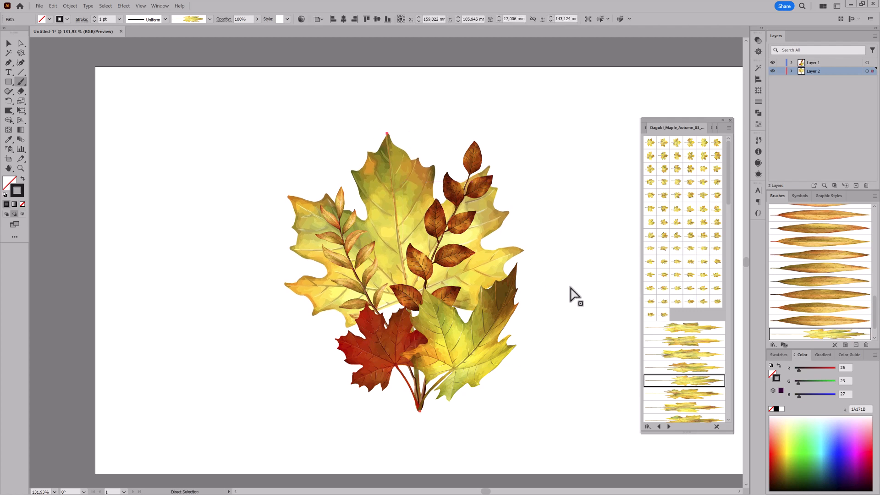
{"action": "left_click", "coordinate": [677, 341]}
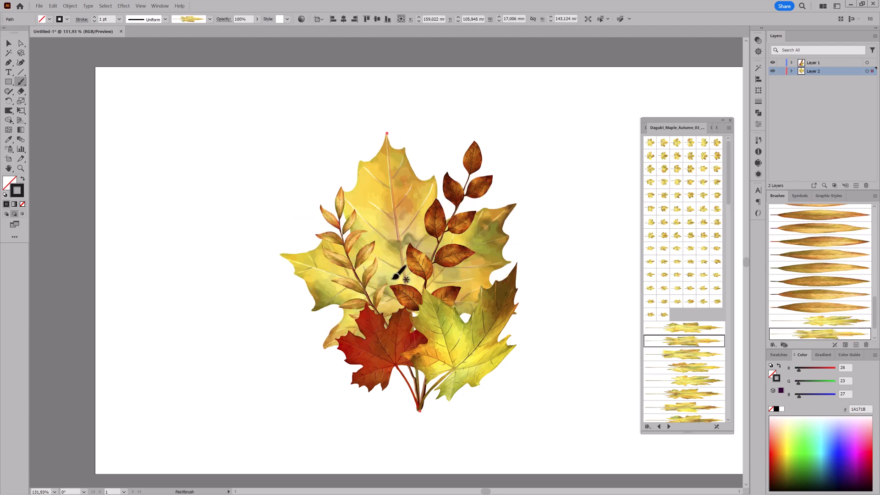
{"action": "left_click_drag", "start_coordinate": [248, 29], "coordinate": [235, 29]}
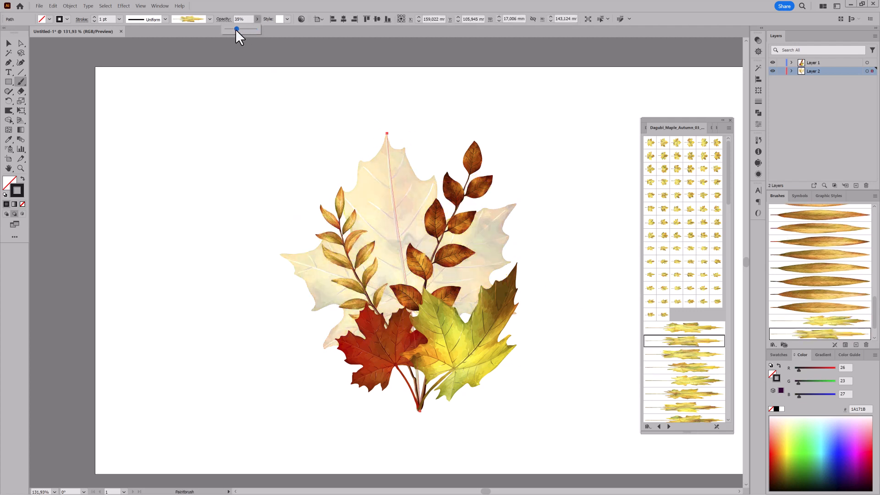
Tilt the pale background maple leaf slightly counterclockwise with Free Transform, keeping its base at the stems
{"action": "left_click", "coordinate": [382, 186], "text": "ctrl"}
{"action": "left_click", "coordinate": [21, 110]}
{"action": "left_click_drag", "start_coordinate": [408, 219], "coordinate": [396, 215]}
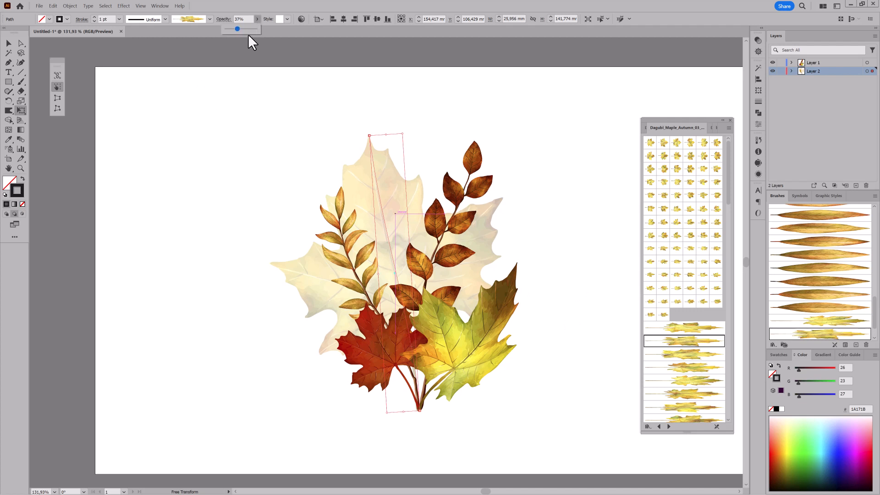
Lower the opacity of the pale background maple leaf to 27% and deselect it
{"action": "left_click", "coordinate": [234, 29]}
{"action": "left_click", "coordinate": [229, 193], "text": "ctrl"}
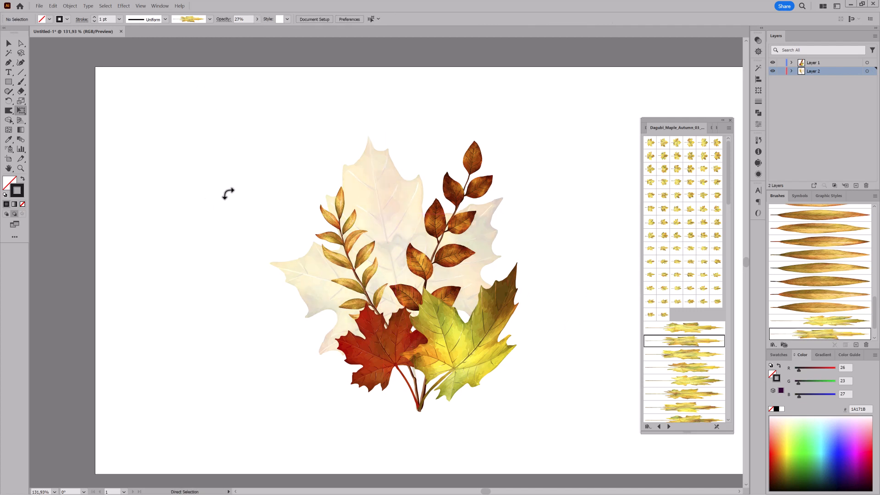
{"action": "key", "text": "ctrl+0"}
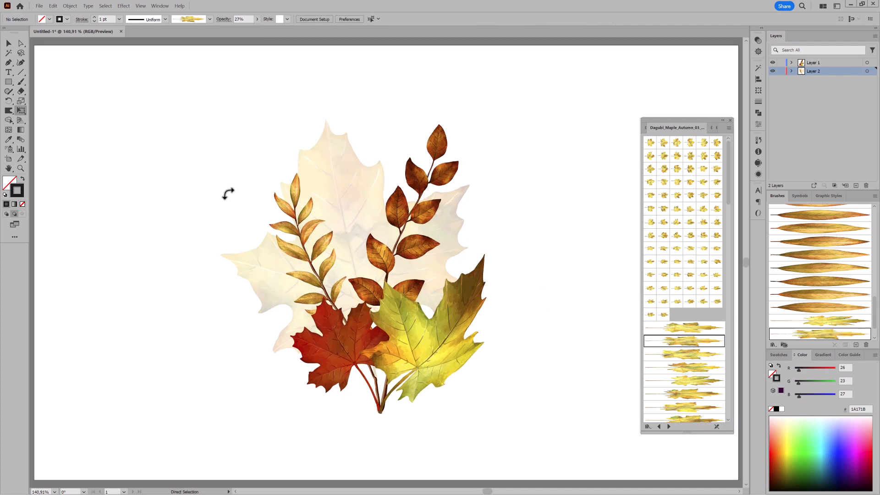
Lock Layer 2, make Layer 1 active and restore the stroke opacity to 100%
{"action": "left_click", "coordinate": [781, 71]}
{"action": "left_click", "coordinate": [818, 62]}
{"action": "left_click", "coordinate": [257, 19]}
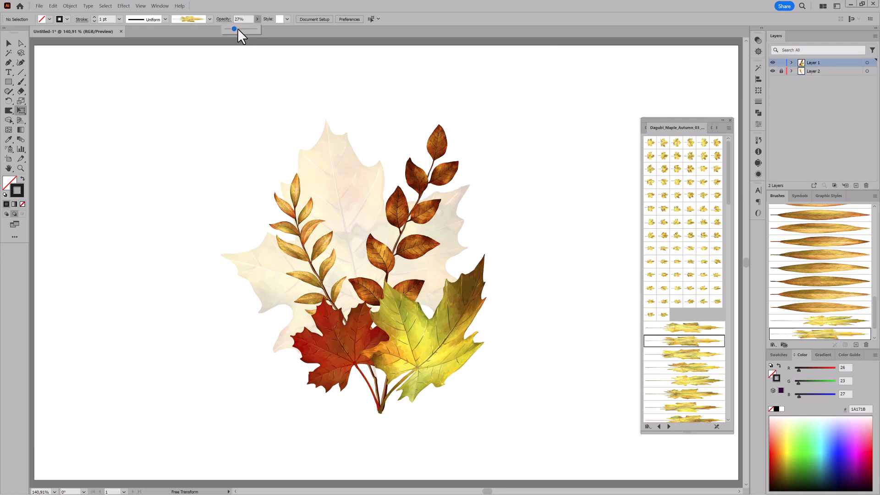
Paint a small green maple leaf behind the red leaf's stem with an art brush from the Dagubi Maple Autumn 04 library
{"action": "scroll", "coordinate": [689, 386], "scroll_direction": "down", "scroll_amount": 3}
{"action": "left_click", "coordinate": [668, 427]}
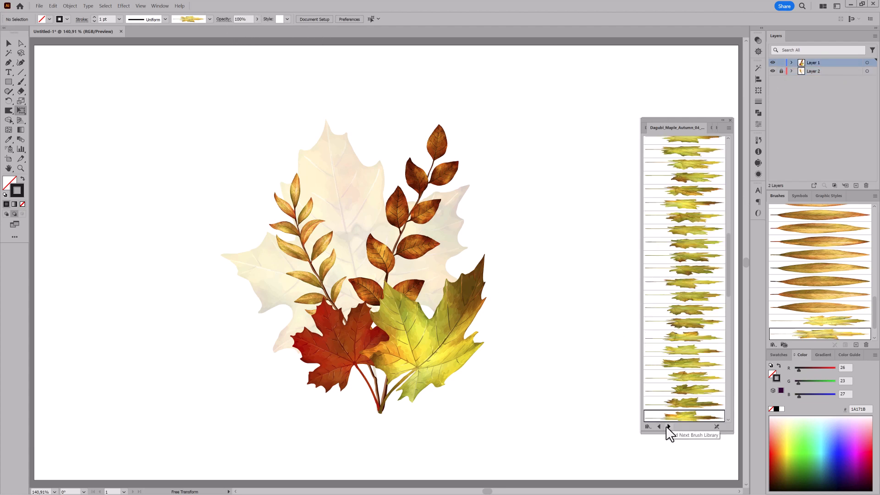
{"action": "scroll", "coordinate": [703, 285], "scroll_direction": "down", "scroll_amount": 5}
{"action": "left_click", "coordinate": [699, 183]}
{"action": "scroll", "coordinate": [379, 412], "scroll_direction": "up", "scroll_amount": 4}
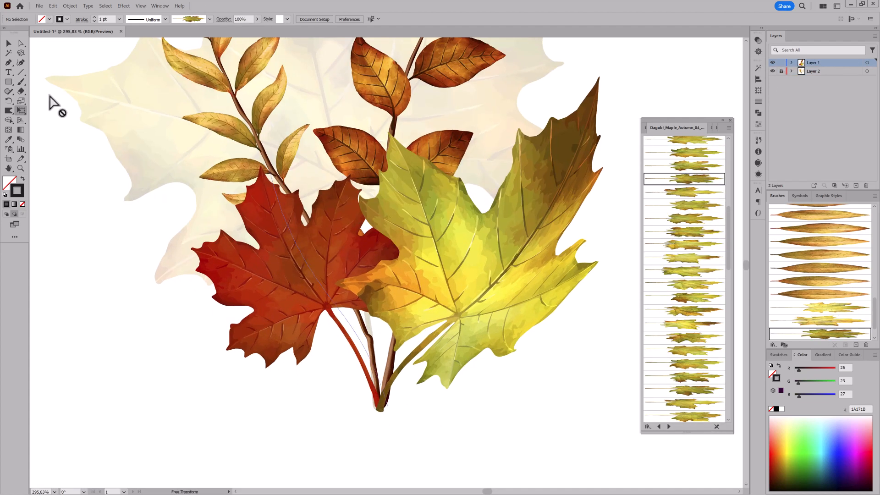
{"action": "key", "text": "b"}
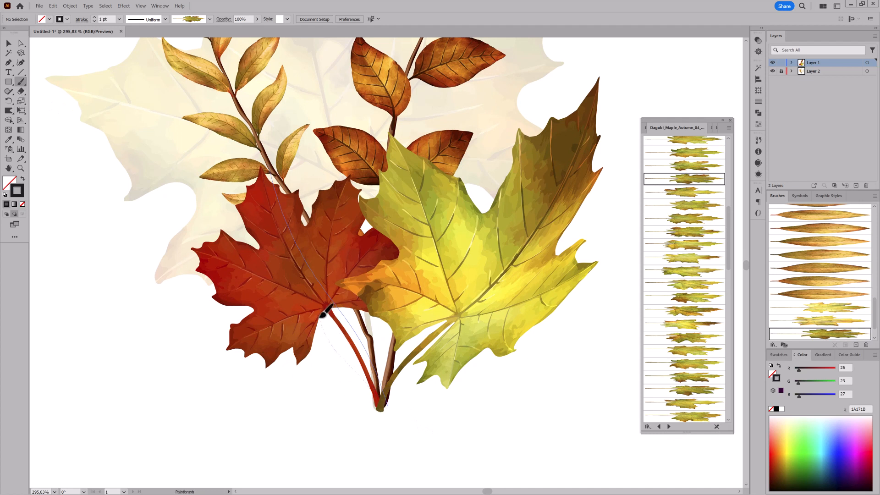
{"action": "left_click_drag", "start_coordinate": [322, 316], "coordinate": [322, 316]}
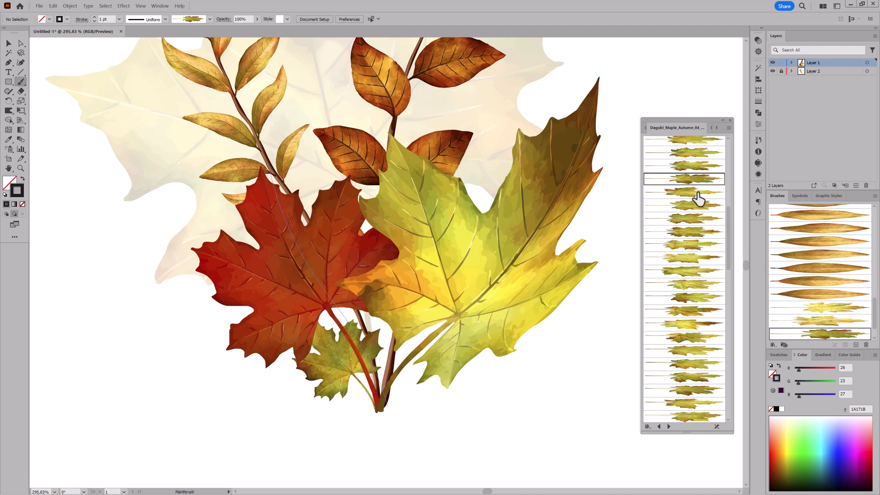
Paint a second small maple leaf, about 22 by 23 mm, right of the stems and give it a red Dagubi Maple Autumn 07 brush
{"action": "left_click", "coordinate": [688, 347]}
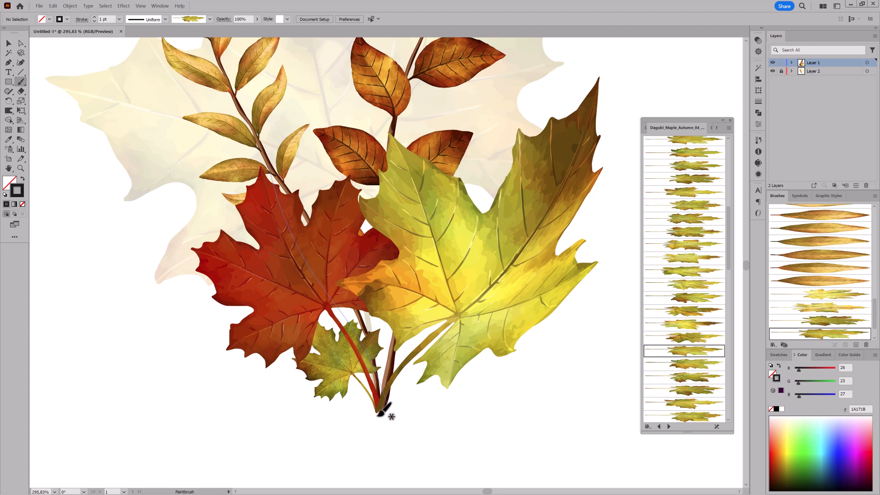
{"action": "mouse_move", "coordinate": [419, 355]}
{"action": "left_mouse_down"}
{"action": "mouse_move", "coordinate": [481, 304]}
{"action": "mouse_move", "coordinate": [448, 384]}
{"action": "mouse_move", "coordinate": [434, 390]}
{"action": "left_mouse_up"}
{"action": "left_click", "coordinate": [669, 427]}
{"action": "left_click", "coordinate": [669, 427]}
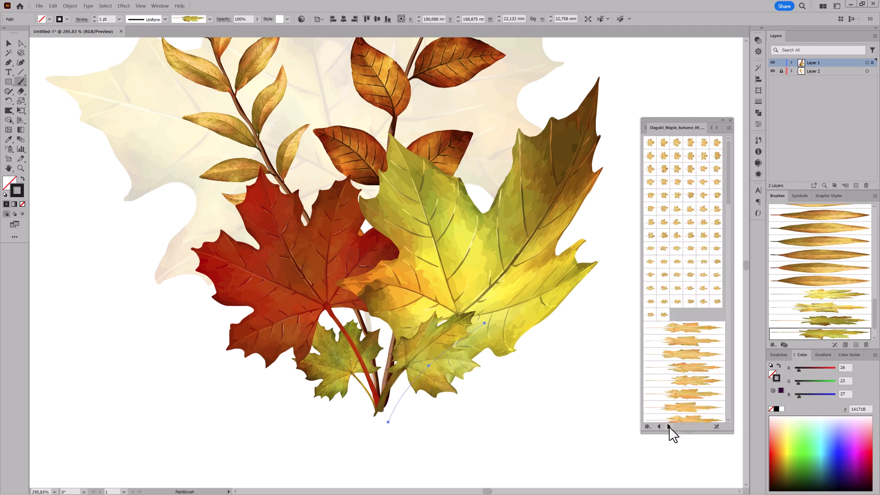
{"action": "left_click", "coordinate": [669, 427]}
{"action": "left_click", "coordinate": [682, 353]}
{"action": "scroll", "coordinate": [685, 362], "scroll_direction": "down", "scroll_amount": 5}
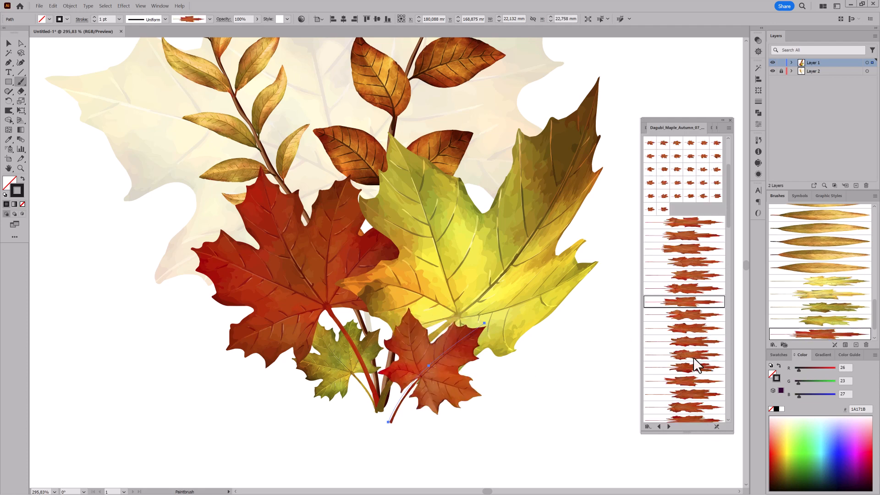
{"action": "left_click", "coordinate": [690, 379]}
Move the small red maple leaf and rotate it clockwise with Free Transform so its stem meets the bouquet's base
{"action": "left_click_drag", "start_coordinate": [453, 380], "coordinate": [463, 380]}
{"action": "left_click", "coordinate": [24, 110]}
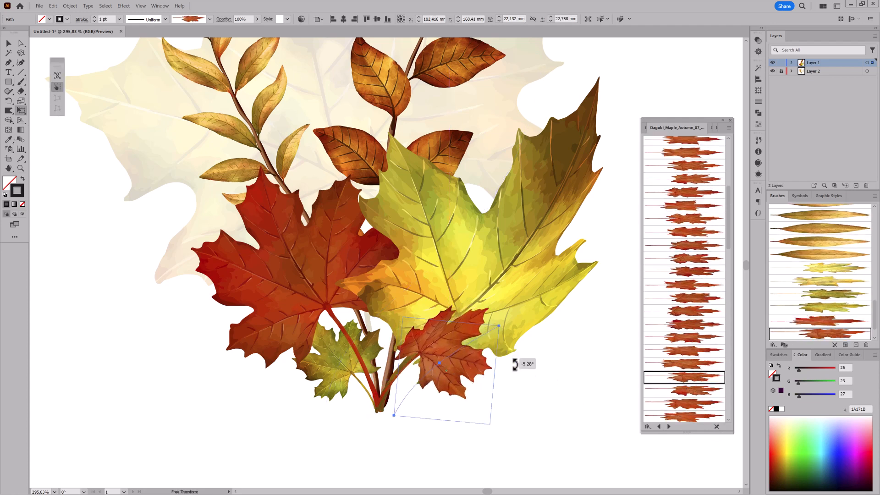
{"action": "mouse_move", "coordinate": [516, 359]}
{"action": "left_mouse_down"}
{"action": "mouse_move", "coordinate": [514, 377]}
{"action": "mouse_move", "coordinate": [477, 405]}
{"action": "mouse_move", "coordinate": [485, 406]}
{"action": "left_mouse_up"}
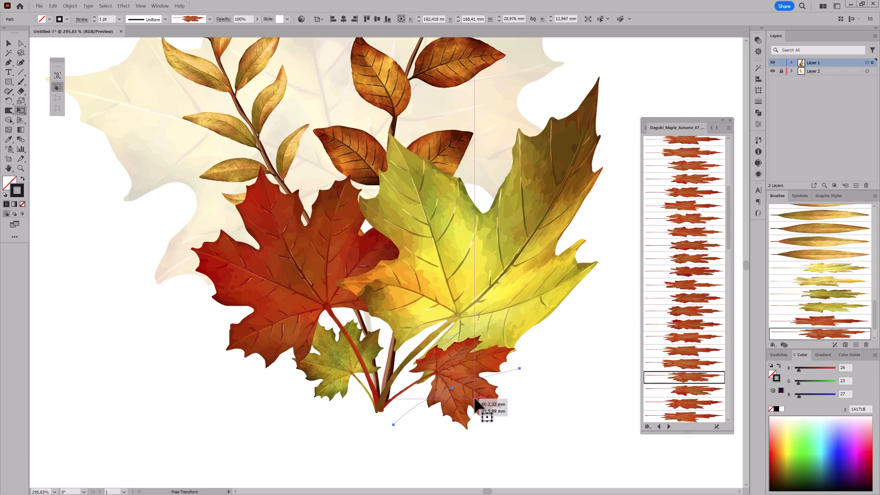
{"action": "left_click", "coordinate": [570, 424]}
Paint another red maple leaf, about 39 mm tall, upward from the stems in front of the yellow leaf
{"action": "scroll", "coordinate": [678, 373], "scroll_direction": "down", "scroll_amount": 5}
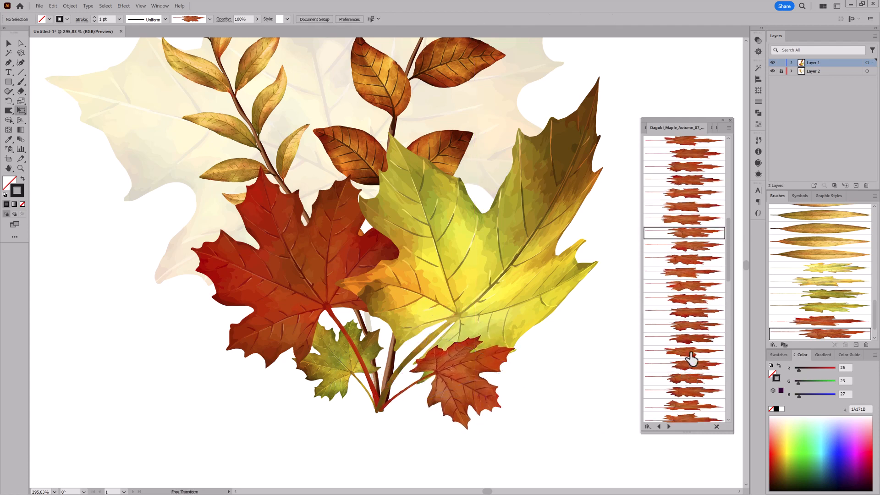
{"action": "left_click_drag", "start_coordinate": [692, 359], "coordinate": [379, 399]}
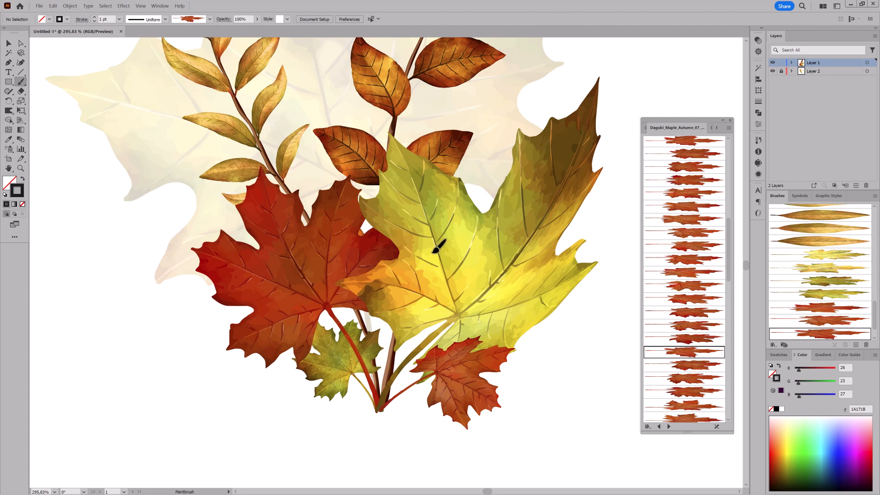
{"action": "left_click_drag", "start_coordinate": [438, 248], "coordinate": [394, 371]}
{"action": "left_click_drag", "start_coordinate": [443, 340], "coordinate": [445, 339]}
Try a different red brush and an orange-yellow Dagubi Maple Autumn 09 brush on the newly painted central leaf
{"action": "left_click", "coordinate": [669, 426]}
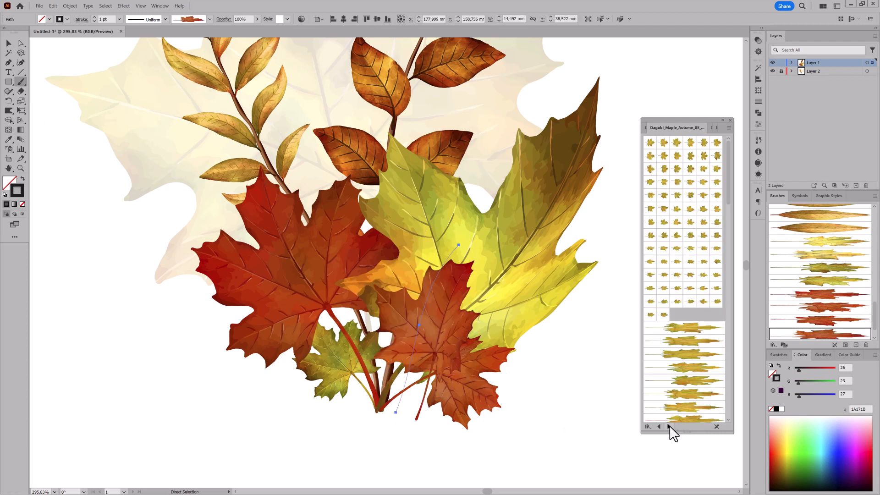
{"action": "left_click", "coordinate": [659, 426]}
{"action": "left_click", "coordinate": [815, 321]}
{"action": "left_click", "coordinate": [669, 426]}
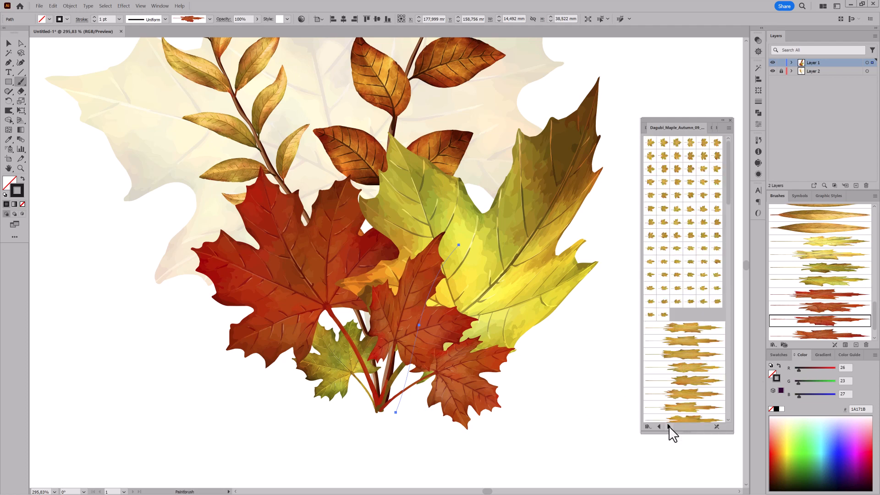
{"action": "left_click", "coordinate": [695, 374]}
Try multicoloured green and red art brushes from the Dagubi Maple Autumn 02 library on the central leaf
{"action": "left_click", "coordinate": [659, 426]}
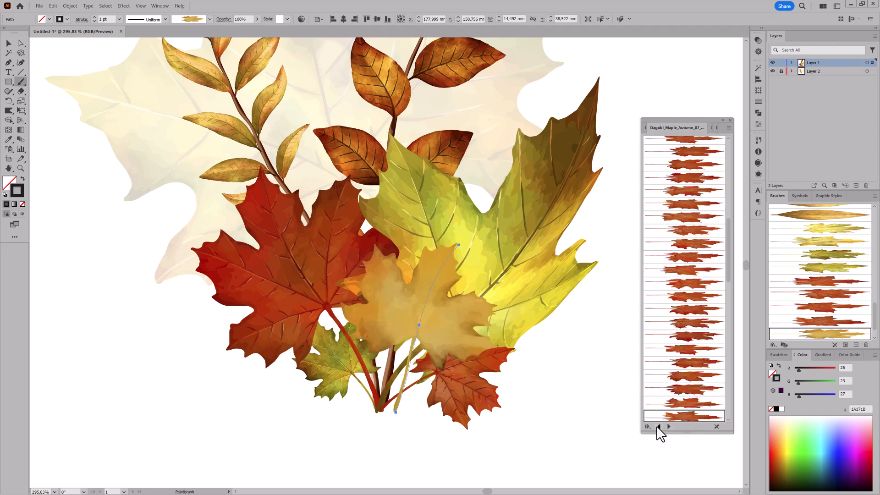
{"action": "left_click", "coordinate": [659, 426]}
{"action": "left_click", "coordinate": [659, 426]}
{"action": "left_click", "coordinate": [660, 426]}
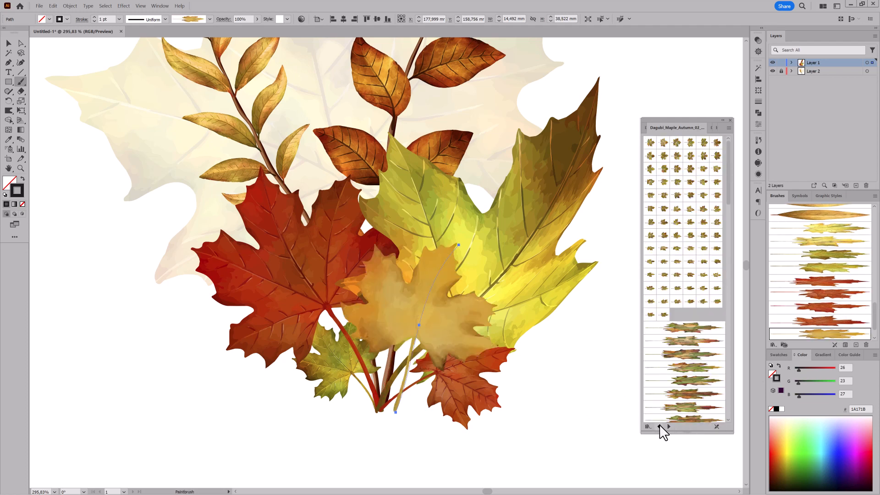
{"action": "left_click", "coordinate": [694, 385]}
{"action": "scroll", "coordinate": [695, 387], "scroll_direction": "down", "scroll_amount": 5}
{"action": "left_click", "coordinate": [696, 389]}
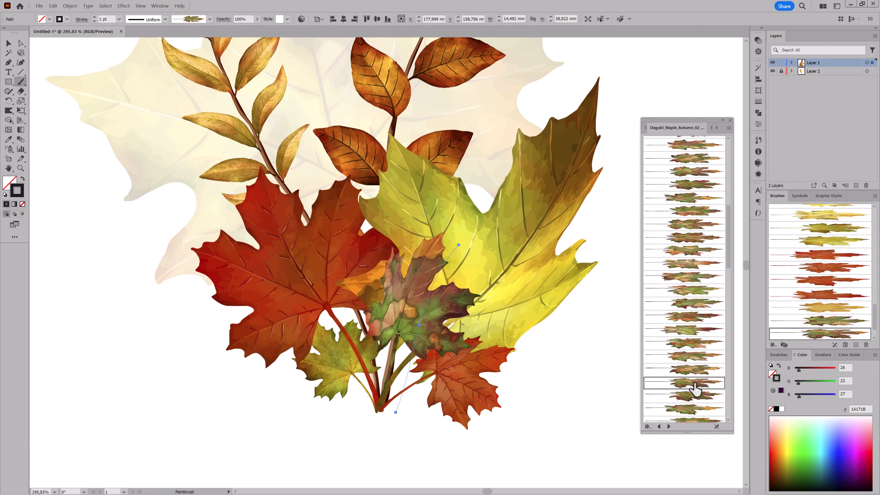
{"action": "scroll", "coordinate": [697, 390], "scroll_direction": "down", "scroll_amount": 2}
{"action": "scroll", "coordinate": [695, 392], "scroll_direction": "down", "scroll_amount": 3}
{"action": "scroll", "coordinate": [497, 430], "scroll_direction": "down", "scroll_amount": 6}
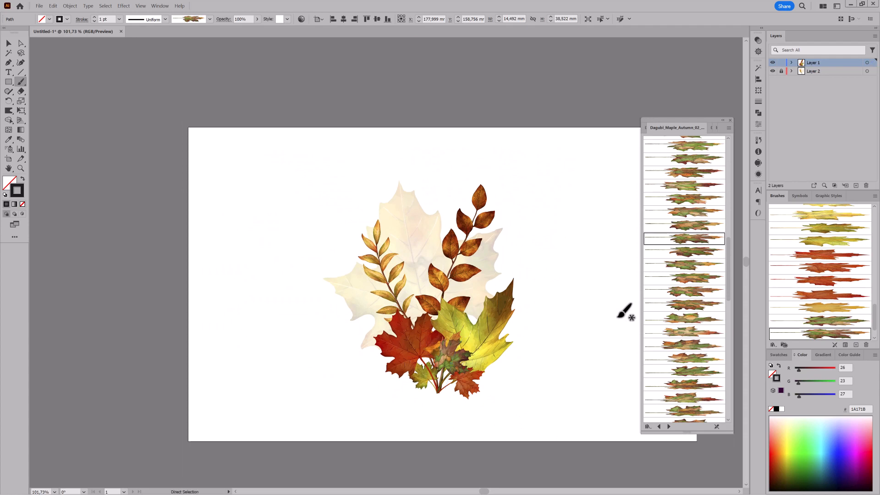
{"action": "scroll", "coordinate": [617, 317], "scroll_direction": "up", "scroll_amount": 2}
Try shifting the multicoloured central leaf slightly up and right, and remove it from the bouquet
{"action": "left_click", "coordinate": [388, 407], "text": "ctrl"}
{"action": "scroll", "coordinate": [391, 408], "scroll_direction": "up", "scroll_amount": 5}
{"action": "left_click_drag", "start_coordinate": [428, 300], "coordinate": [443, 288]}
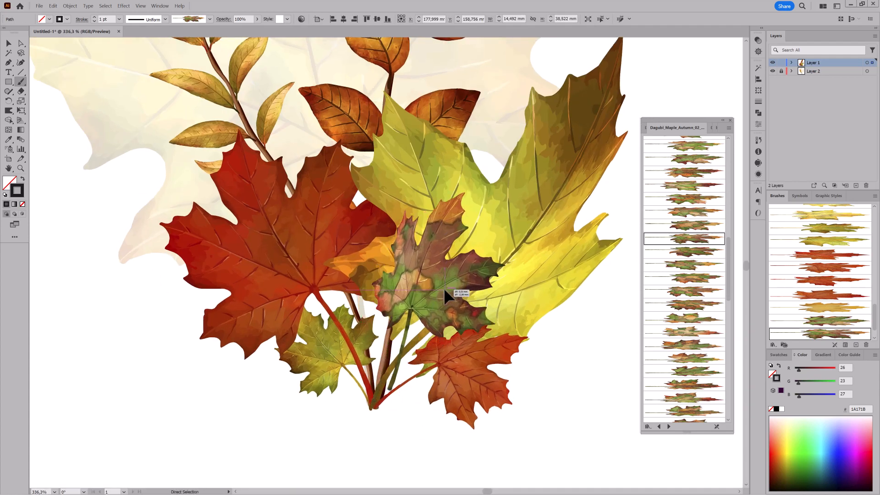
{"action": "left_click", "coordinate": [52, 5]}
{"action": "left_click", "coordinate": [59, 25]}
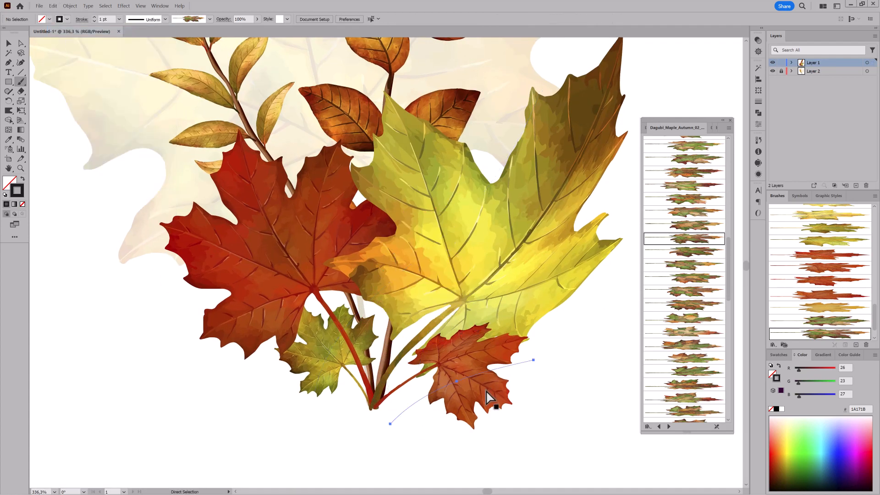
Rotate the small red maple leaf counterclockwise, enlarge it with Free Transform and place it over the yellow leaf with its stem at the base
{"action": "left_click", "coordinate": [21, 110]}
{"action": "left_click_drag", "start_coordinate": [599, 359], "coordinate": [552, 318]}
{"action": "left_click_drag", "start_coordinate": [482, 367], "coordinate": [480, 367]}
{"action": "left_click_drag", "start_coordinate": [516, 318], "coordinate": [558, 286]}
{"action": "left_click_drag", "start_coordinate": [576, 342], "coordinate": [571, 320]}
{"action": "mouse_move", "coordinate": [485, 362]}
{"action": "left_mouse_down"}
{"action": "mouse_move", "coordinate": [480, 346]}
{"action": "mouse_move", "coordinate": [480, 353]}
{"action": "left_mouse_up"}
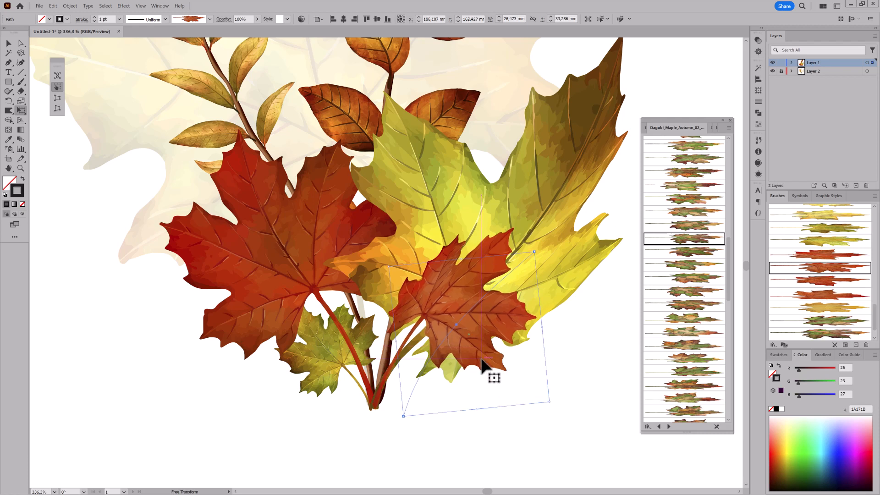
{"action": "left_click", "coordinate": [504, 403], "text": "ctrl"}
{"action": "key", "text": "ctrl+0"}
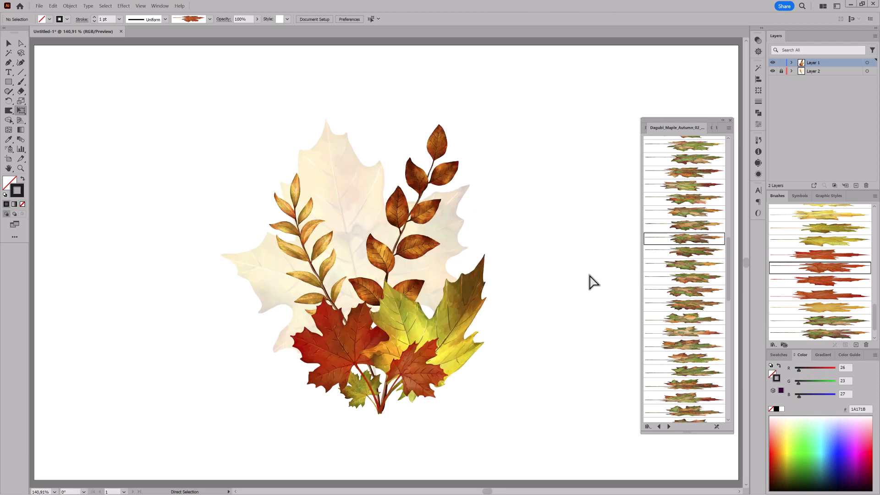